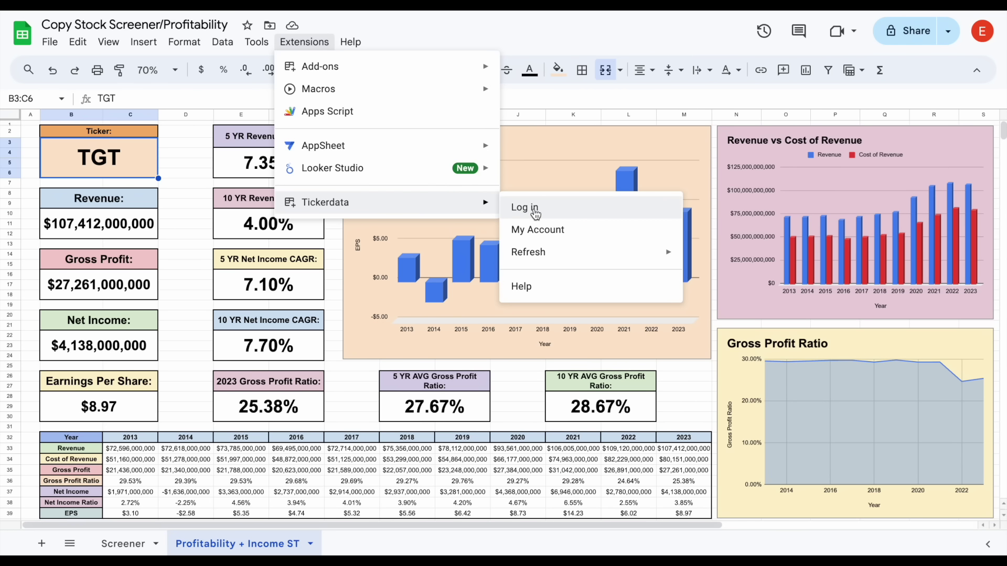
- Examine the Gross Profit Ratio chart's 2022 and 2023 points alongside the 10-year average gross profit ratio
left_click(367, 389)
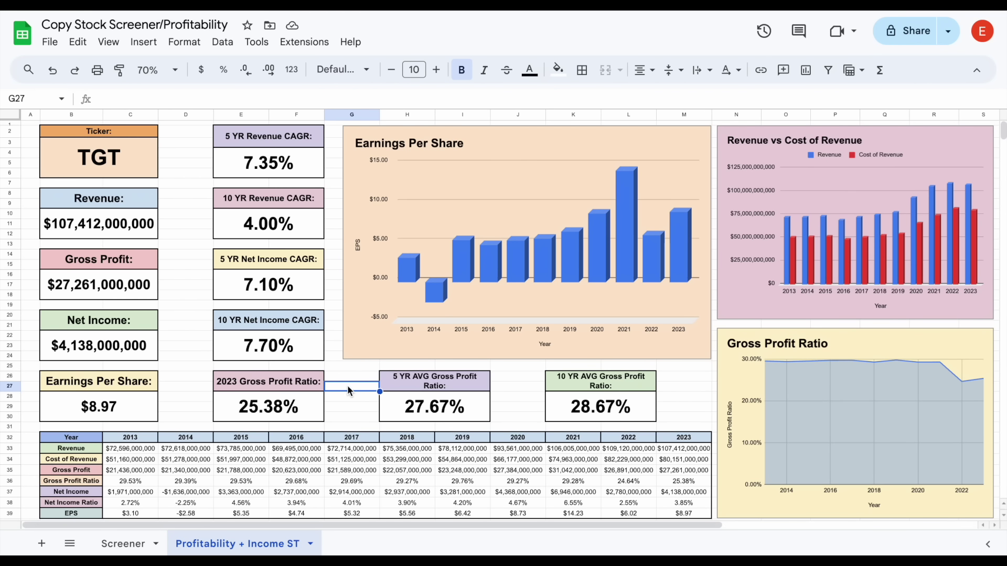
left_click(823, 346)
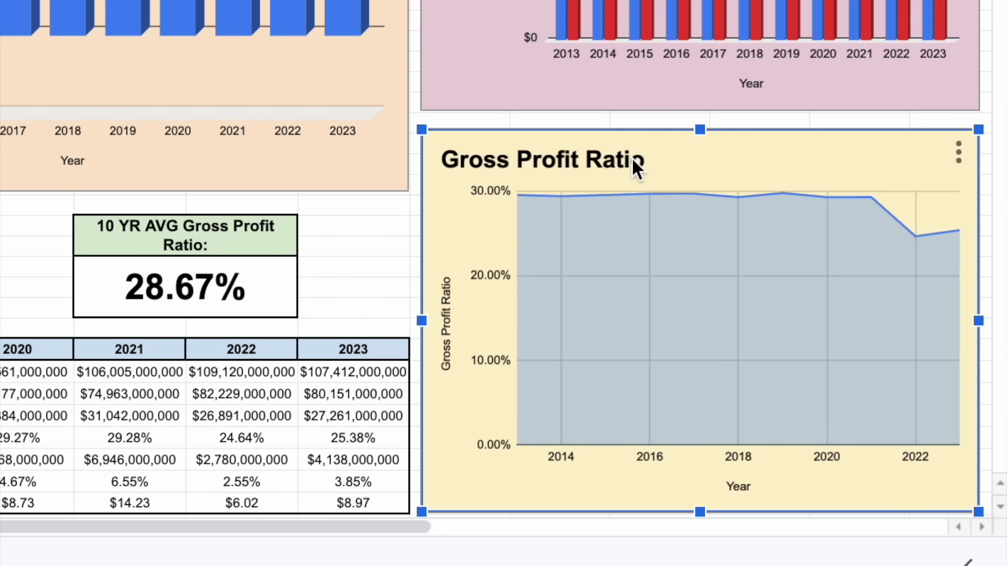
left_click(264, 229)
left_click(260, 286)
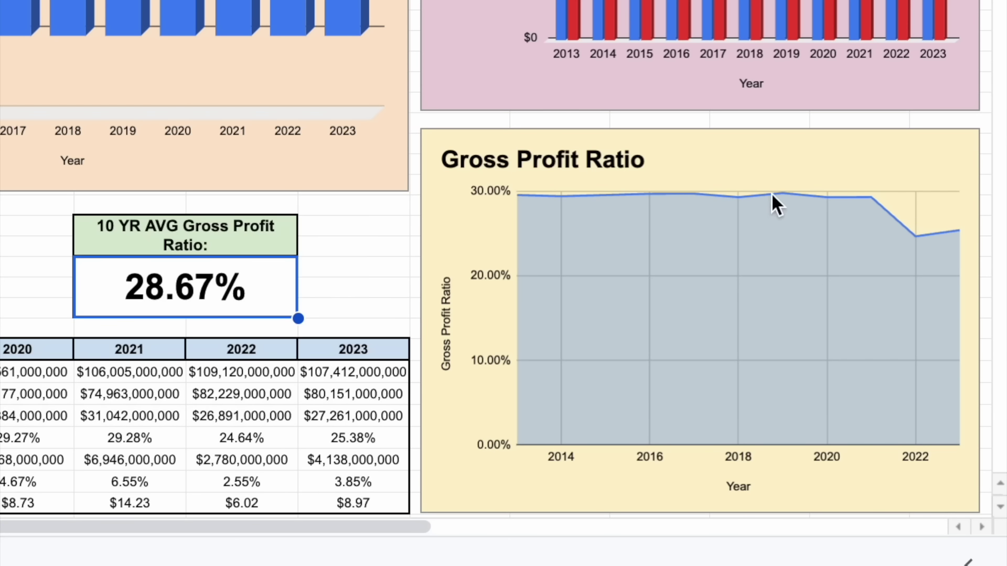
left_click(869, 215)
mouse_move(919, 236)
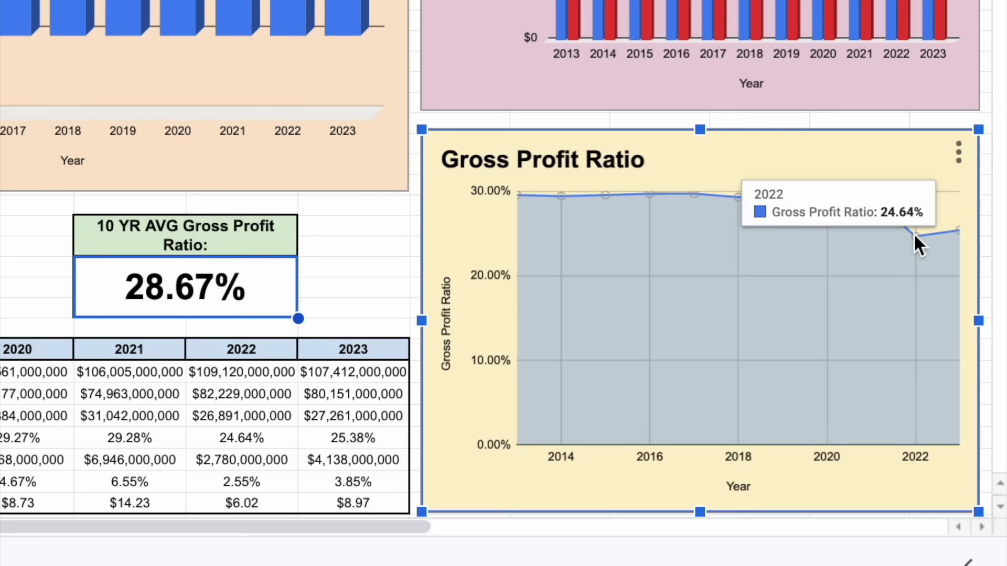
mouse_move(955, 231)
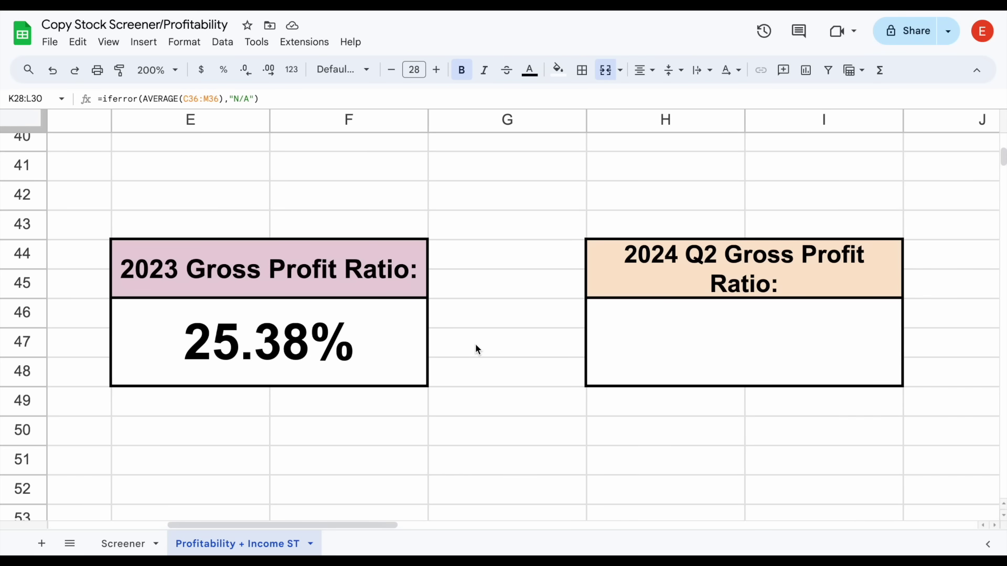
- Enter =TICKERDATA("TGT","Gross profit ratio",2024,"Q2") in the cell under the 2024 Q2 Gross Profit Ratio heading
left_click(382, 368)
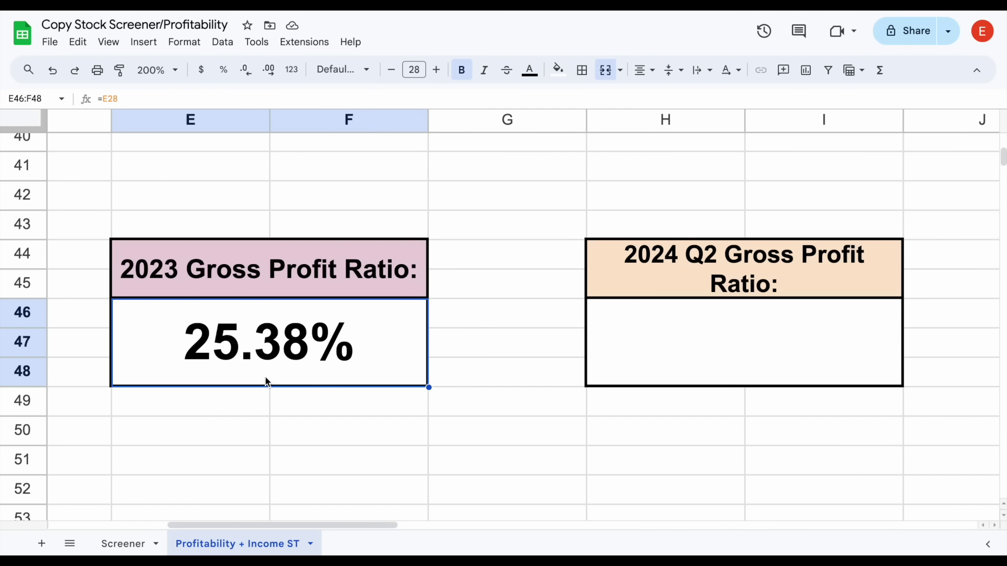
left_click(678, 342)
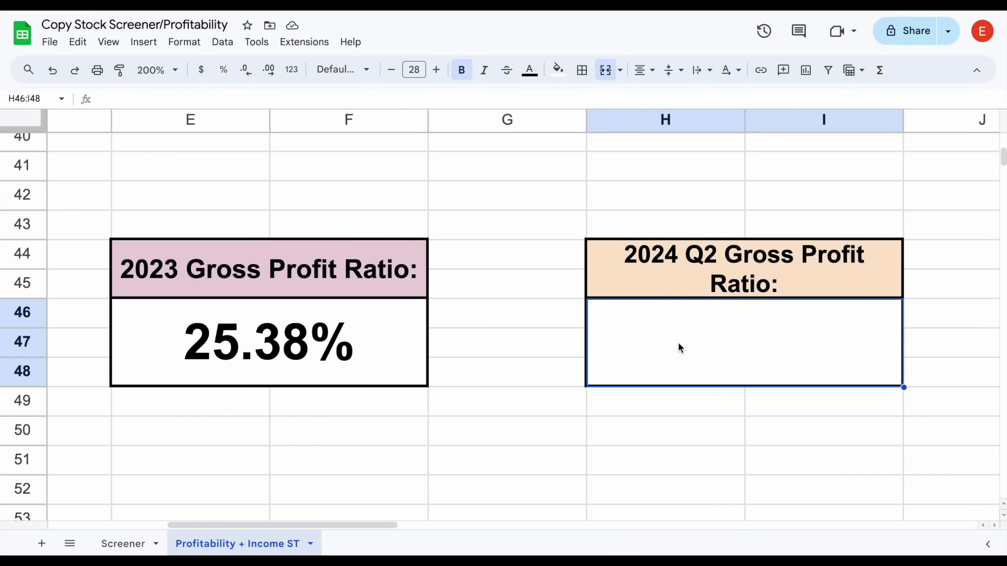
type("=tick")
left_click(676, 385)
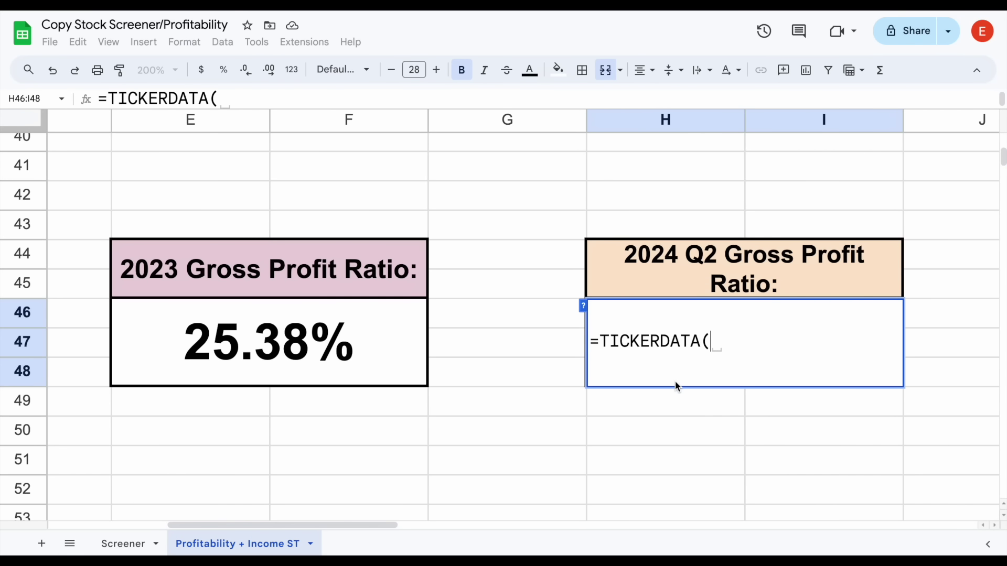
type("\"TGT")
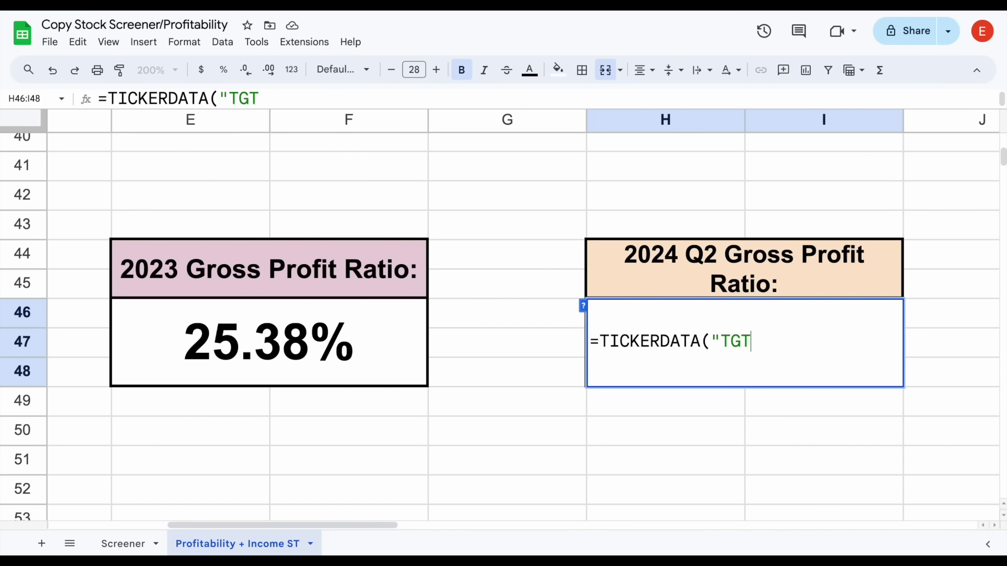
type("\",\"Gross profi")
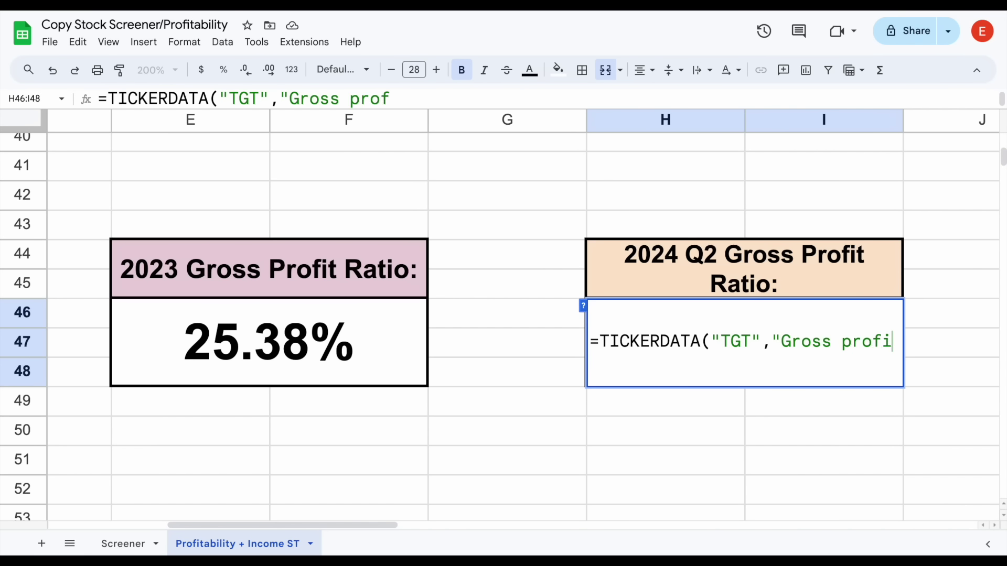
type("t ratio\",20")
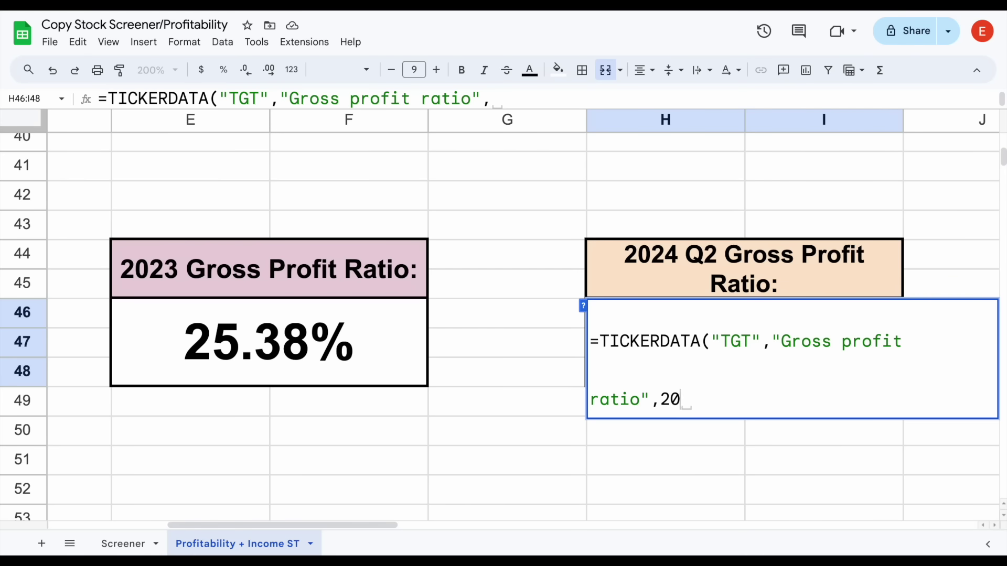
type("24,\"Q2\")")
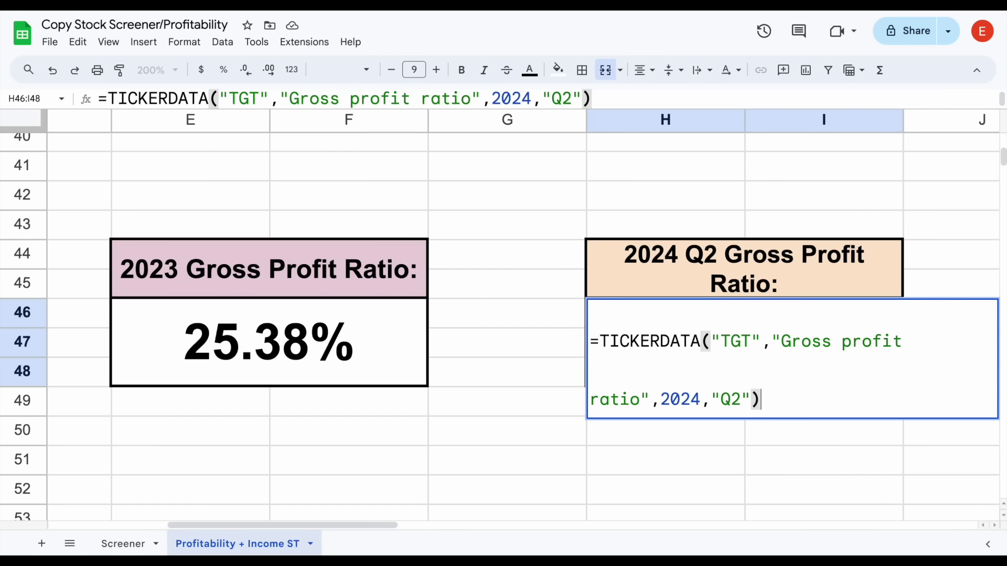
left_click(673, 445)
left_click(717, 384)
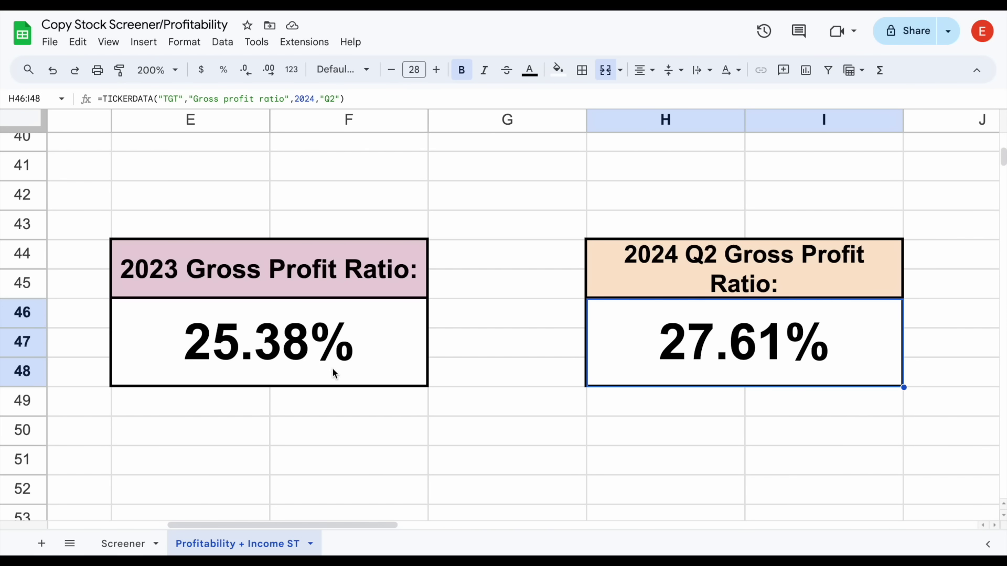
- Compare the 2023 and 2024 Q2 gross profit ratios, and read the traffic growth in Target's Q2 2024 results
left_click(275, 370)
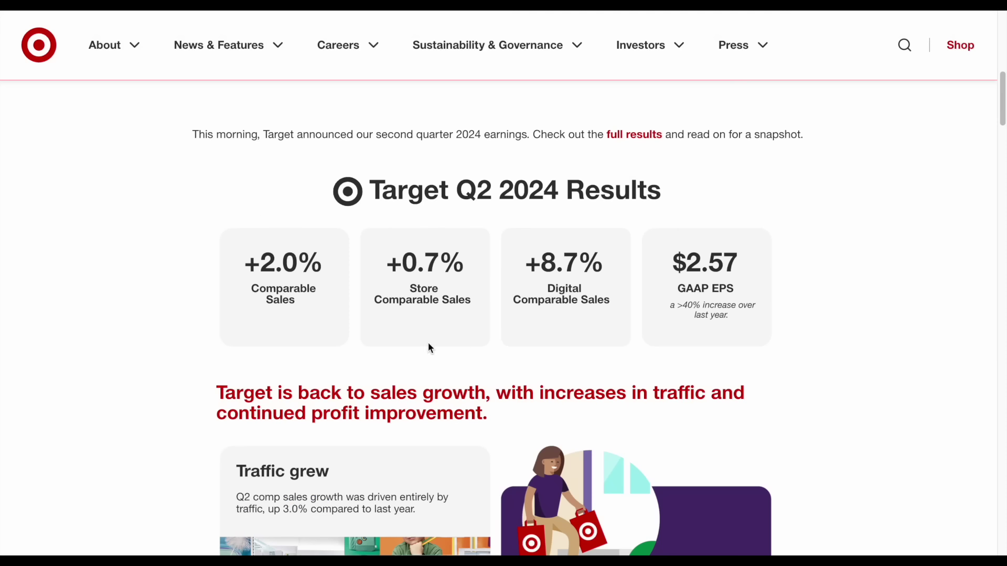
scroll(546, 258, "down", 4)
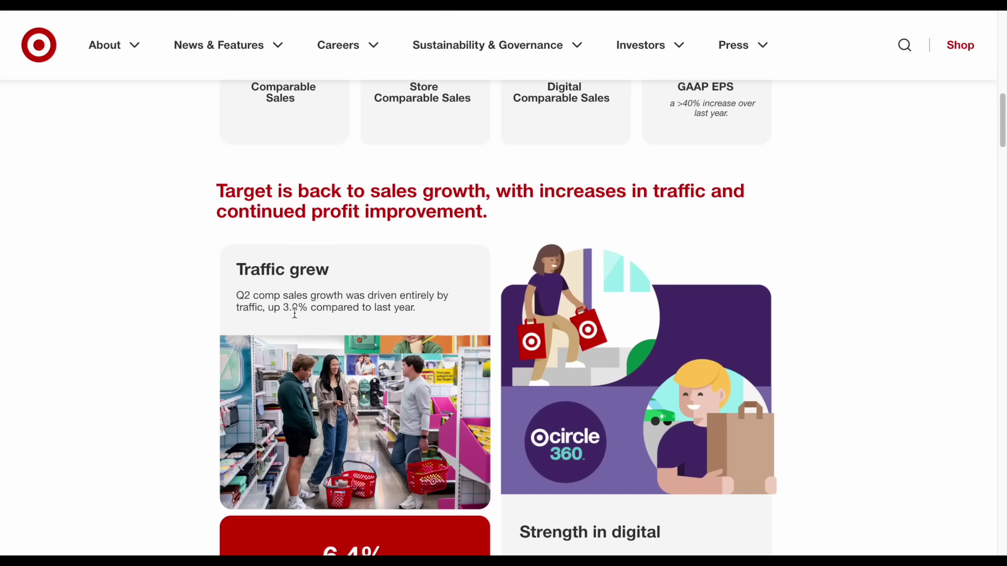
left_click_drag(282, 309, 422, 312)
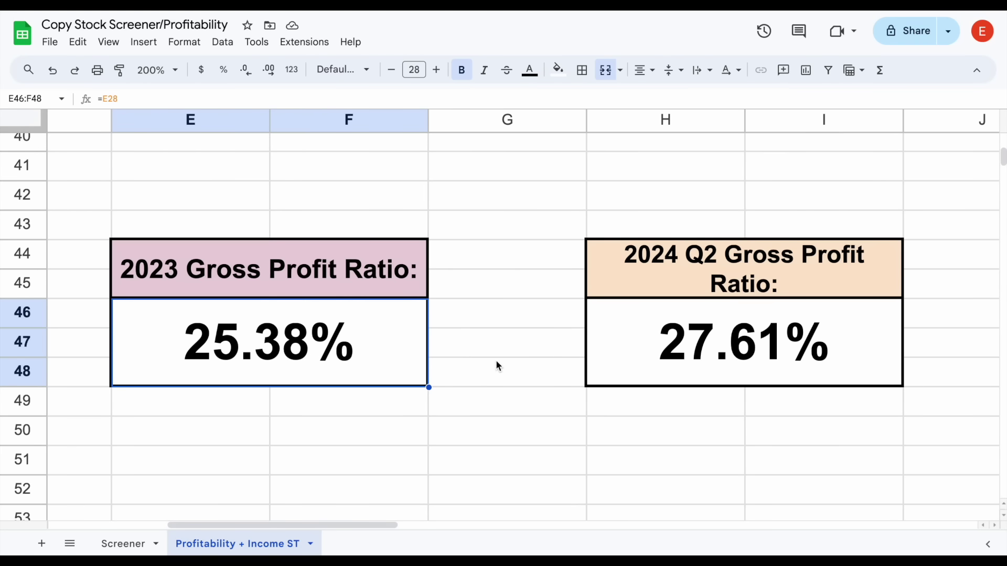
left_click_drag(823, 280, 845, 351)
left_click(778, 363)
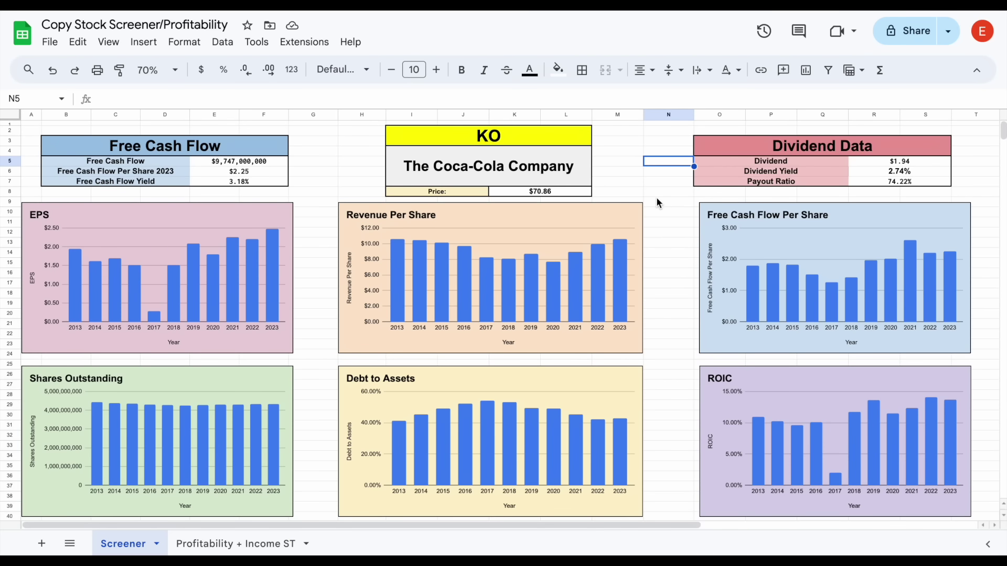
- Set the Screener sheet's ticker to TGT and check the 2022 and 2023 bars of the Revenue Per Share chart
left_click(544, 140)
type("TGT")
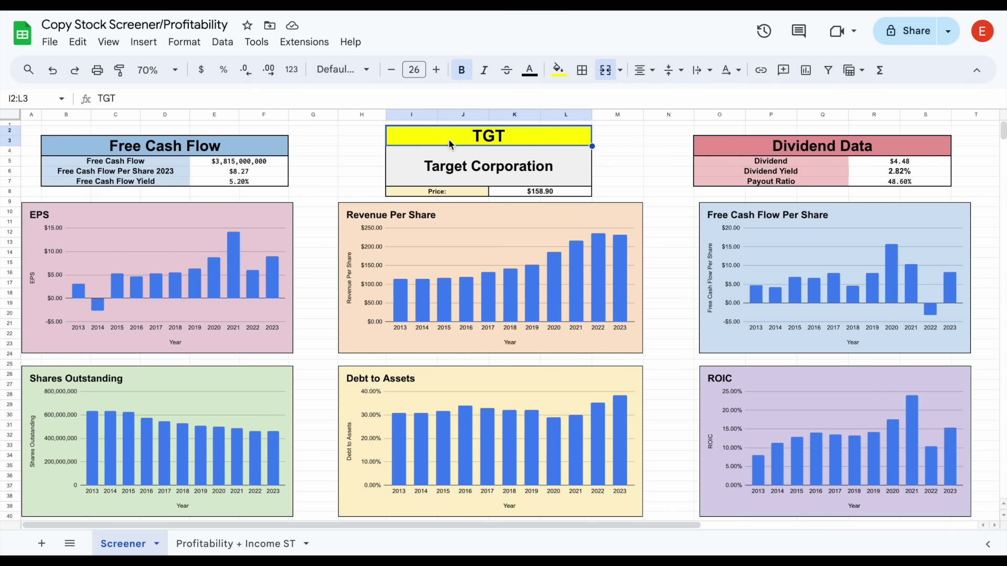
left_click(398, 290)
mouse_move(446, 291)
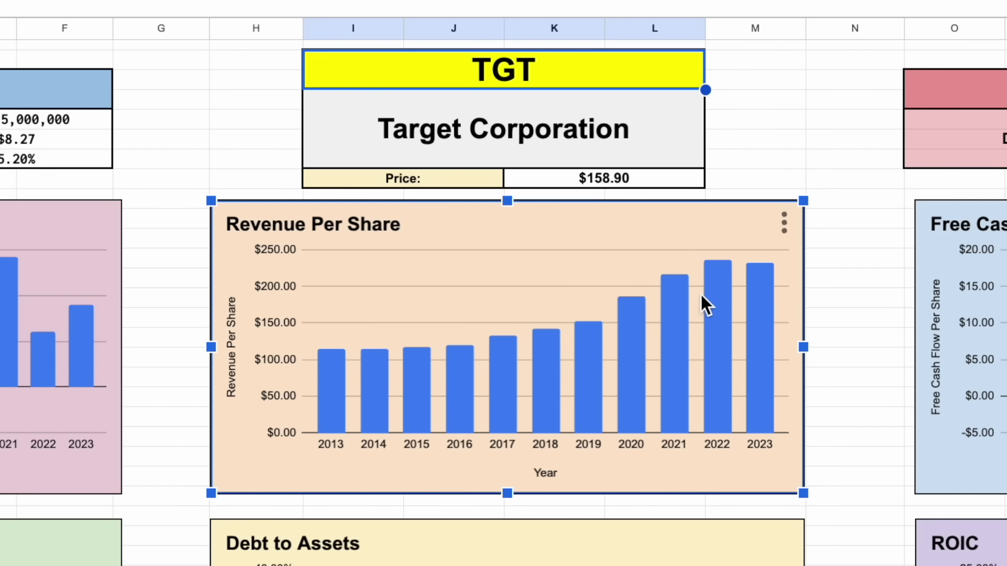
mouse_move(727, 283)
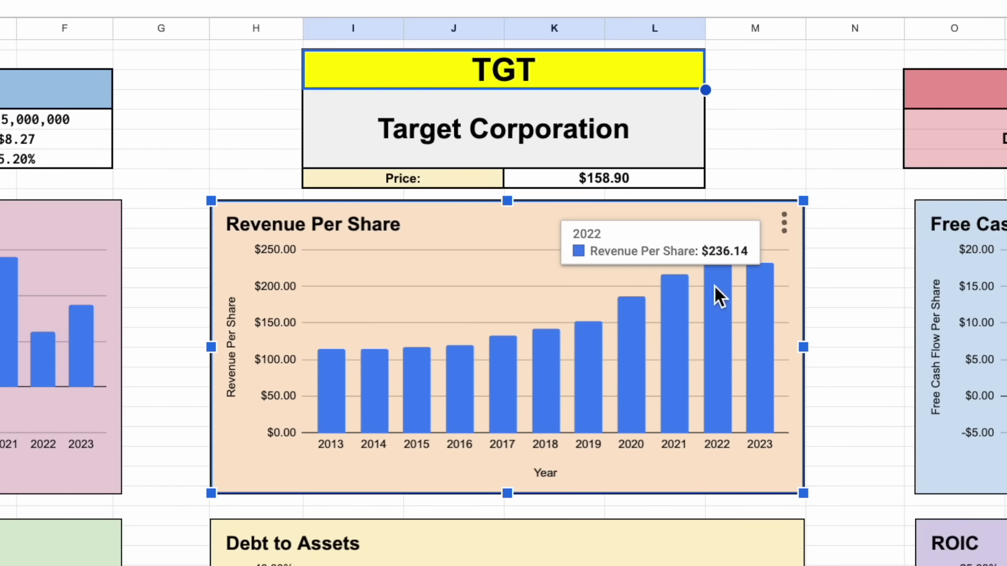
mouse_move(763, 291)
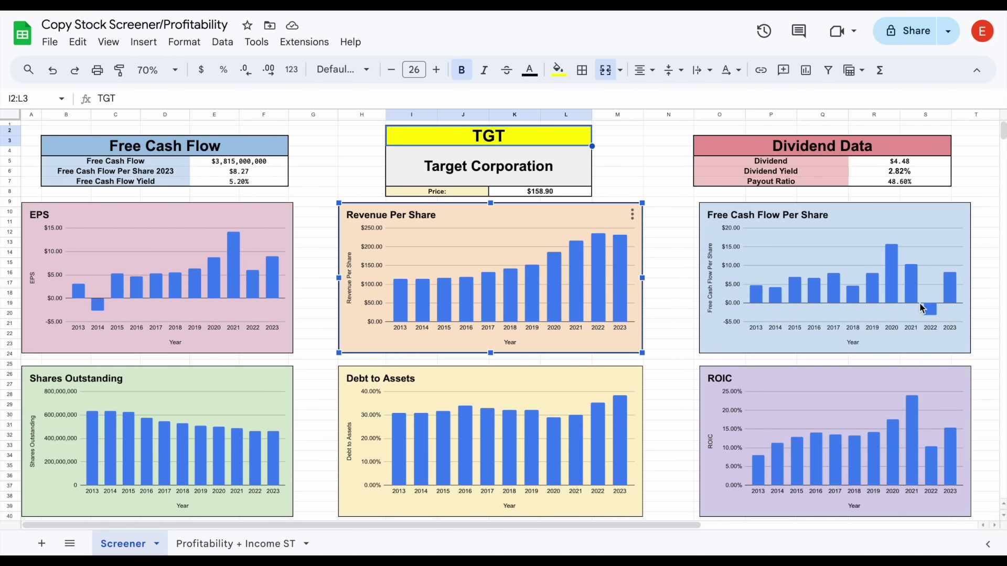
- Check the Free Cash Flow Per Share chart and the 2013 and 2023 bars of the Shares Outstanding chart
left_click(937, 309)
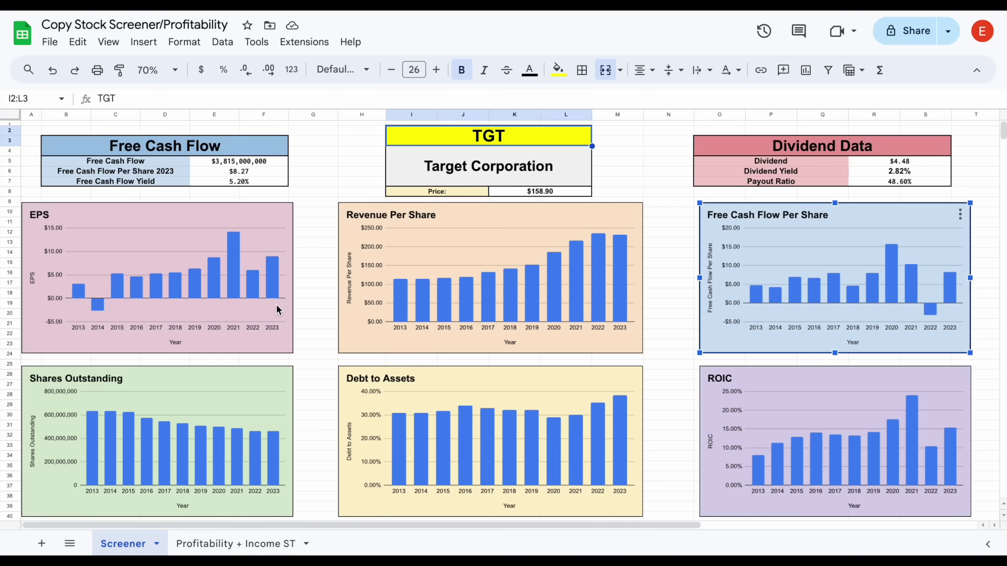
left_click(89, 413)
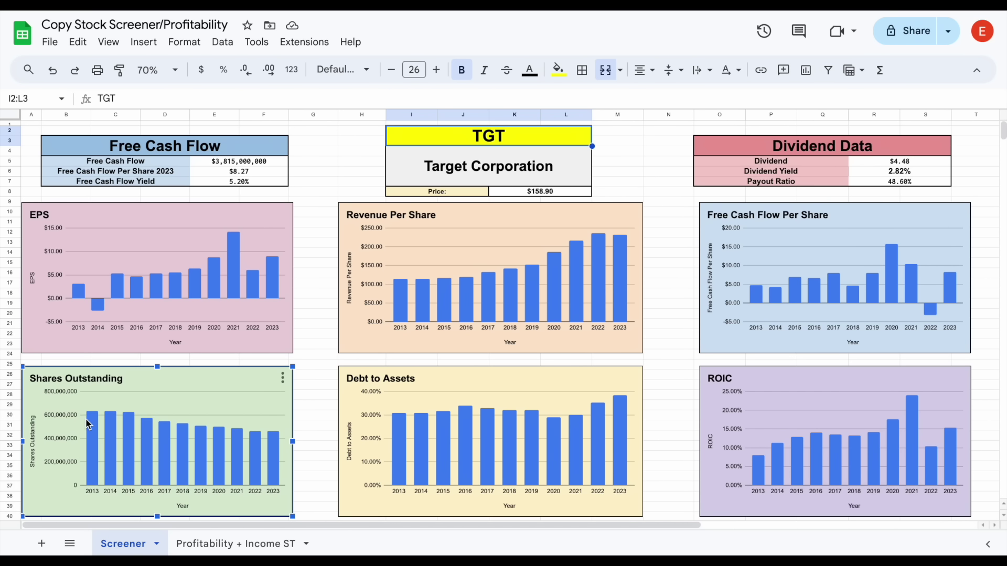
mouse_move(93, 419)
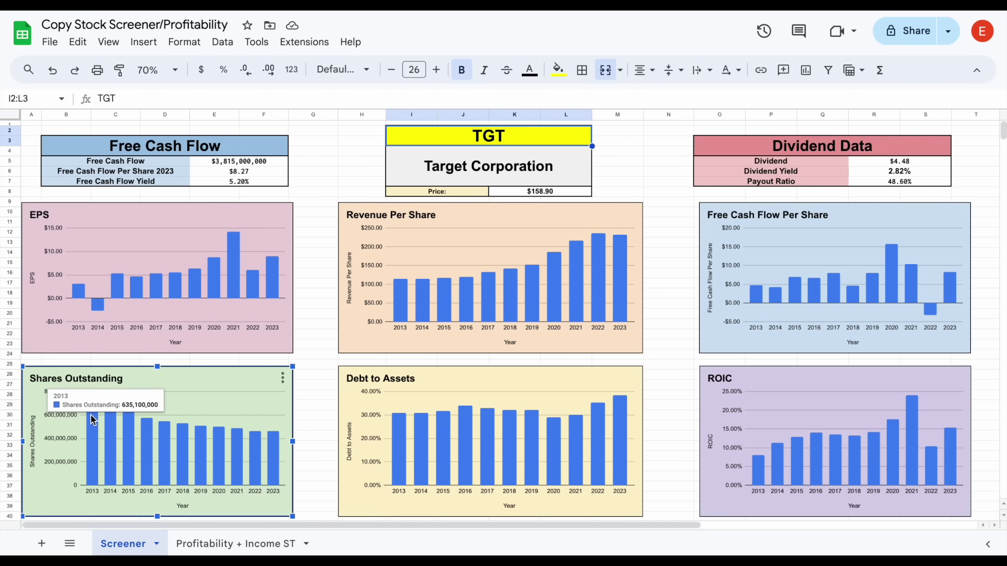
mouse_move(278, 446)
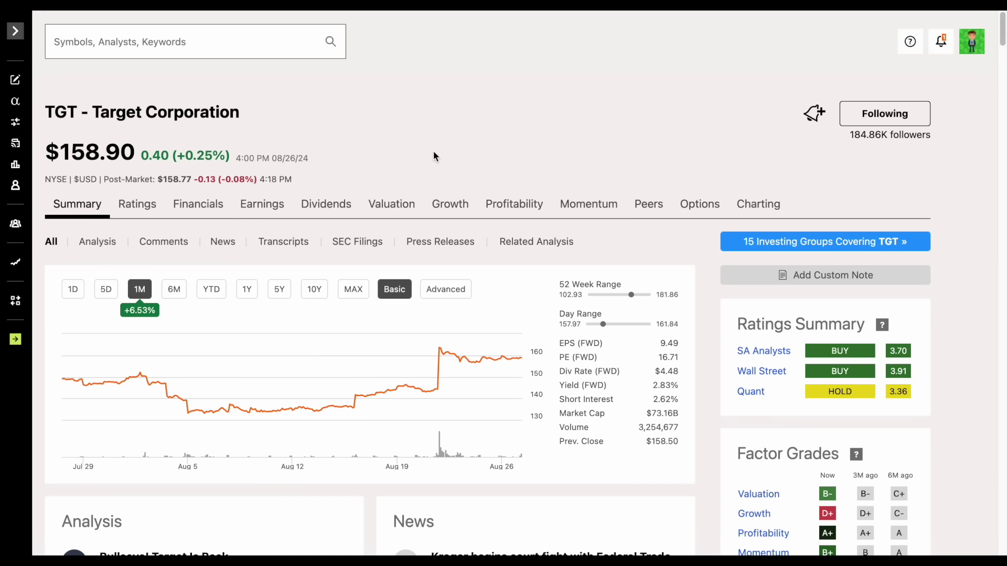
- Highlight Target's current share price on the TGT stock summary web page
left_click_drag(45, 152, 134, 155)
left_click(409, 139)
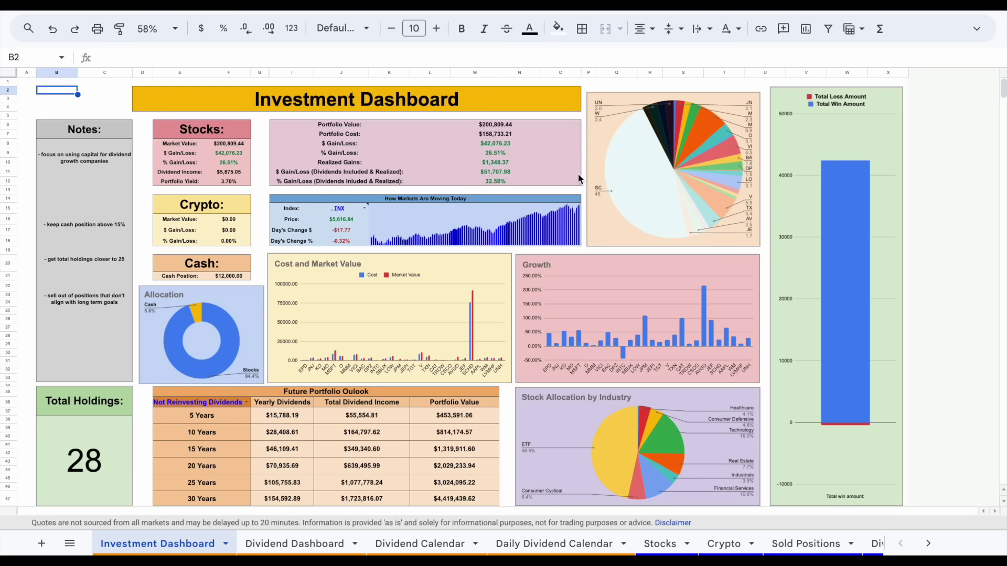
- Enlarge the Growth chart on the Investment Dashboard sheet and check its TGT bar
left_click(547, 285)
left_click_drag(515, 254, 278, 152)
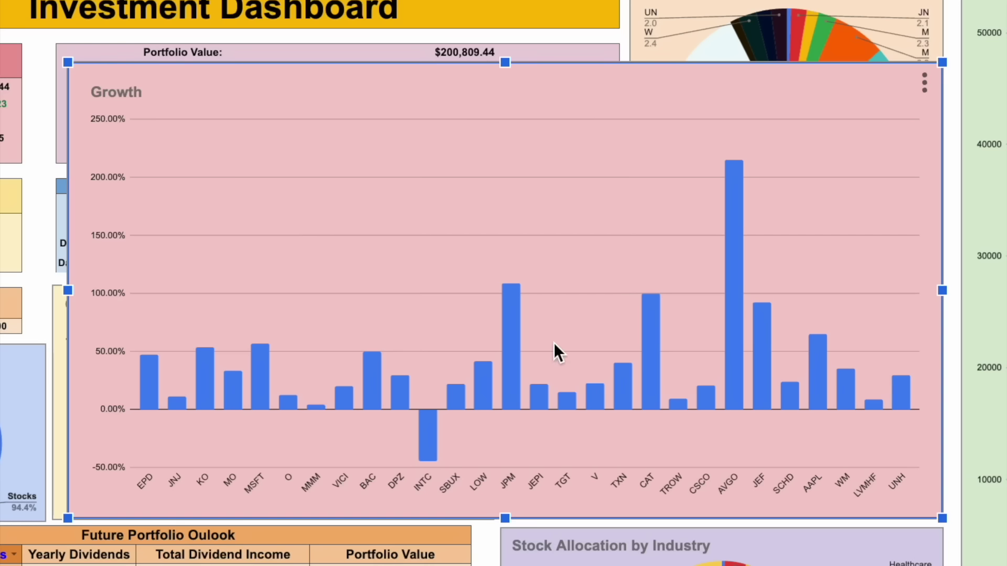
mouse_move(569, 403)
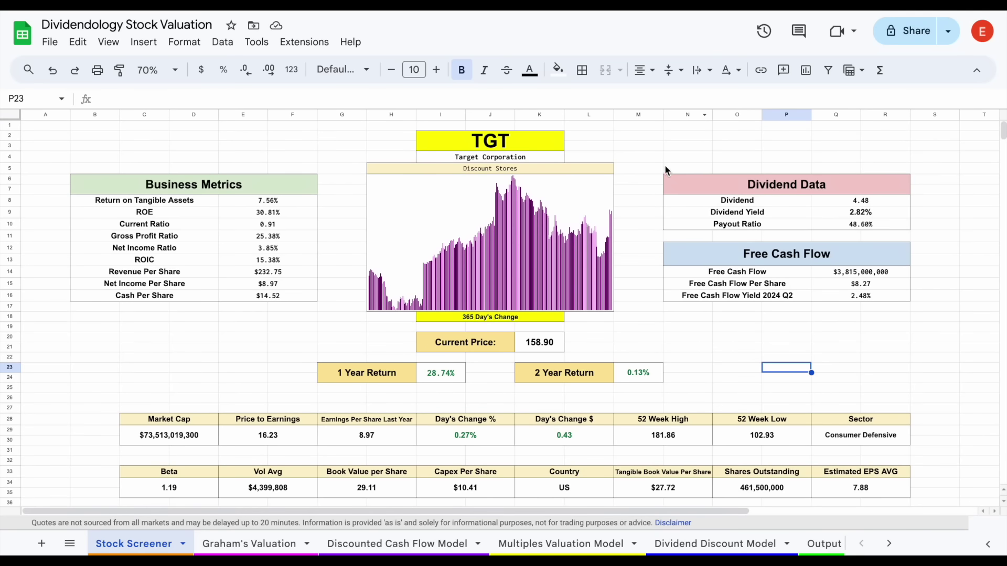
- Inspect the TGT ticker and Beta cells on the Stock Screener sheet of the Dividendology Stock Valuation spreadsheet
left_click(668, 148)
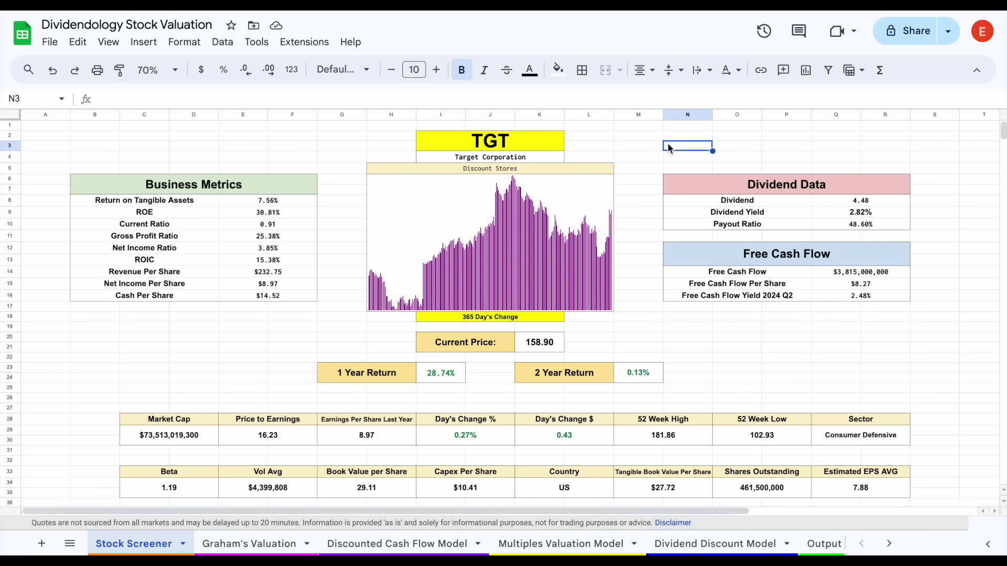
left_click(532, 138)
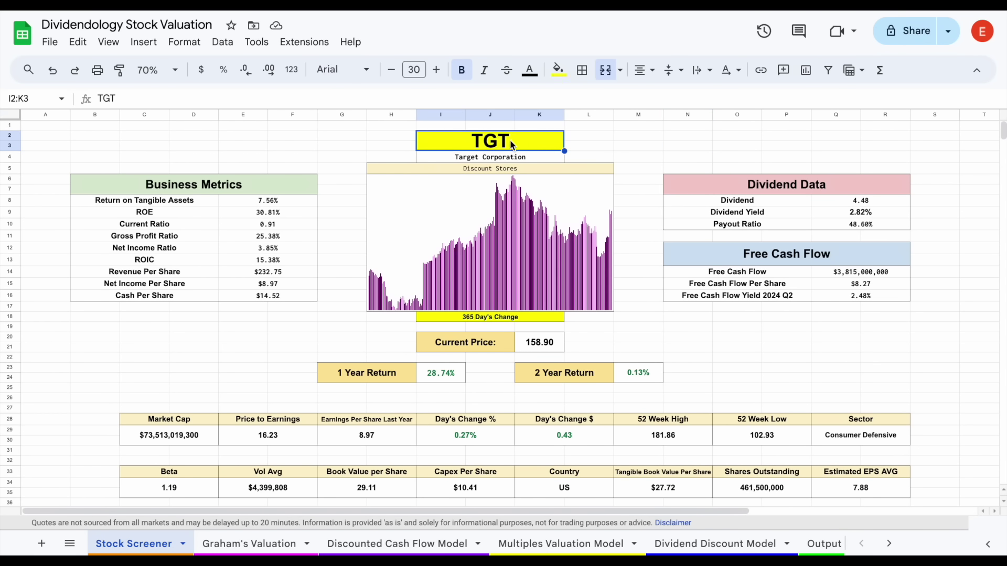
left_click(197, 490)
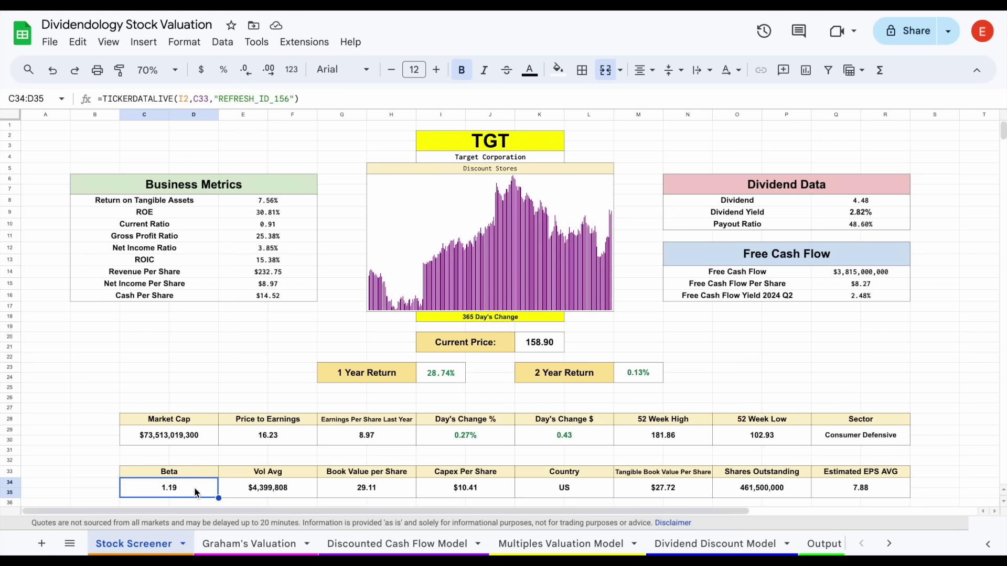
- Open the Graham's Valuation sheet at 125% zoom and examine the inputs of Graham's Revised Valuation Formula
left_click(240, 545)
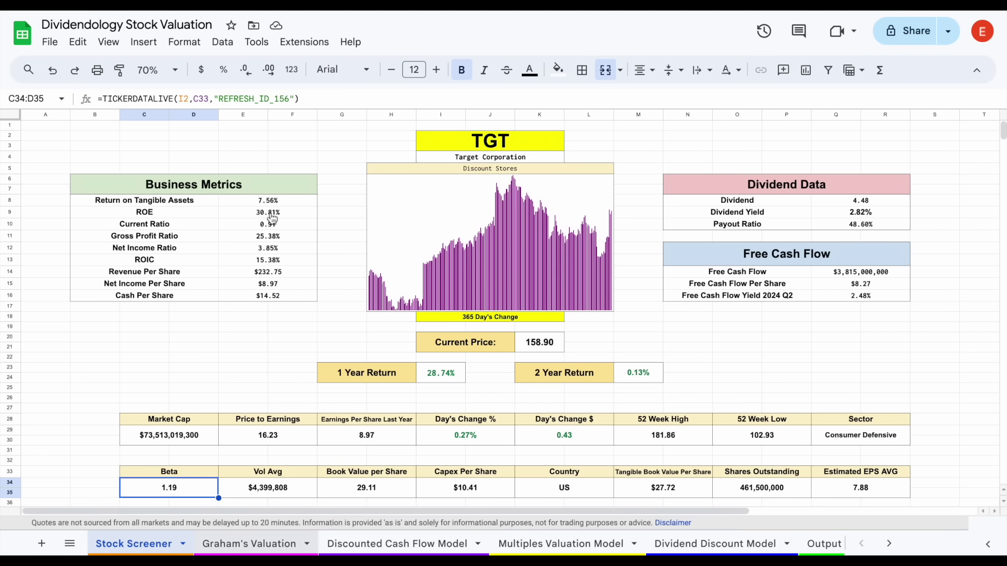
left_click(158, 70)
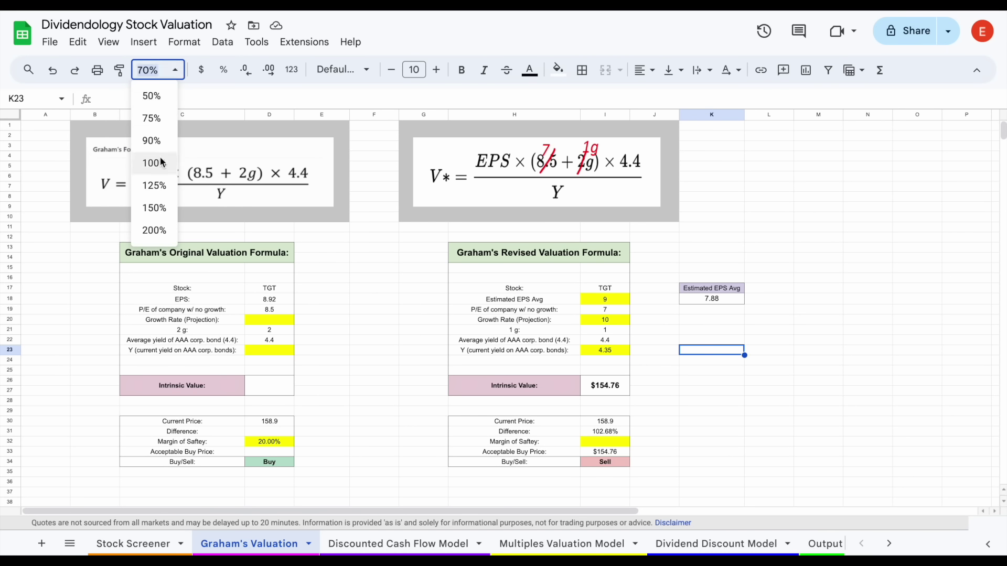
left_click(156, 190)
scroll(496, 316, "right", 8)
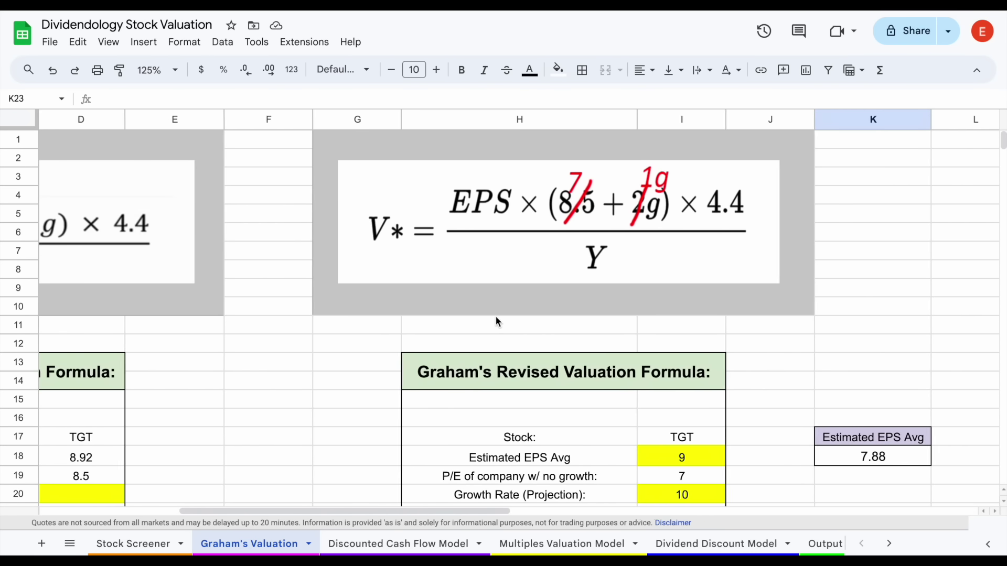
scroll(756, 181, "down", 3)
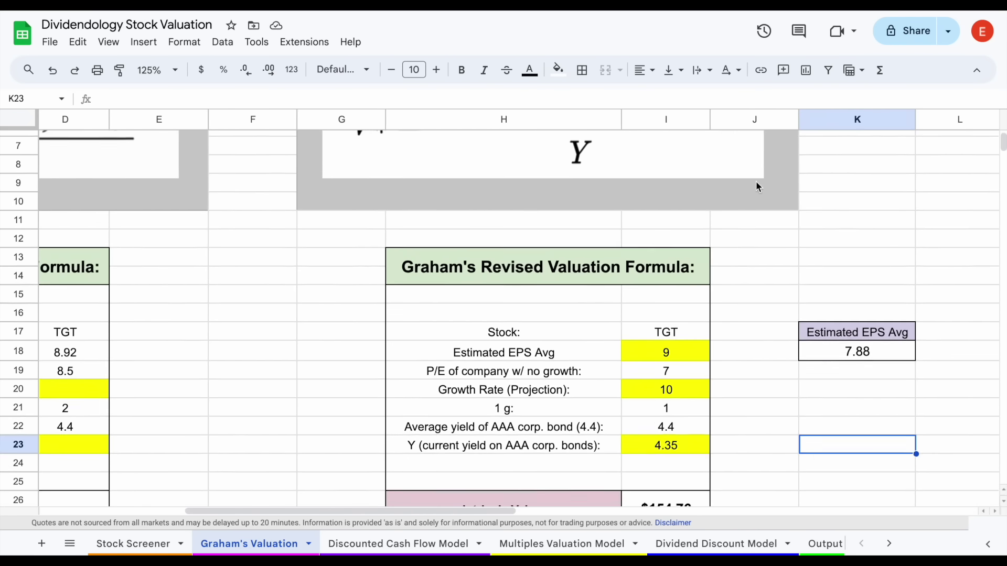
- Inspect the Estimated EPS Avg input of Graham's Revised Valuation Formula
scroll(756, 181, "right", 1)
left_click(787, 225)
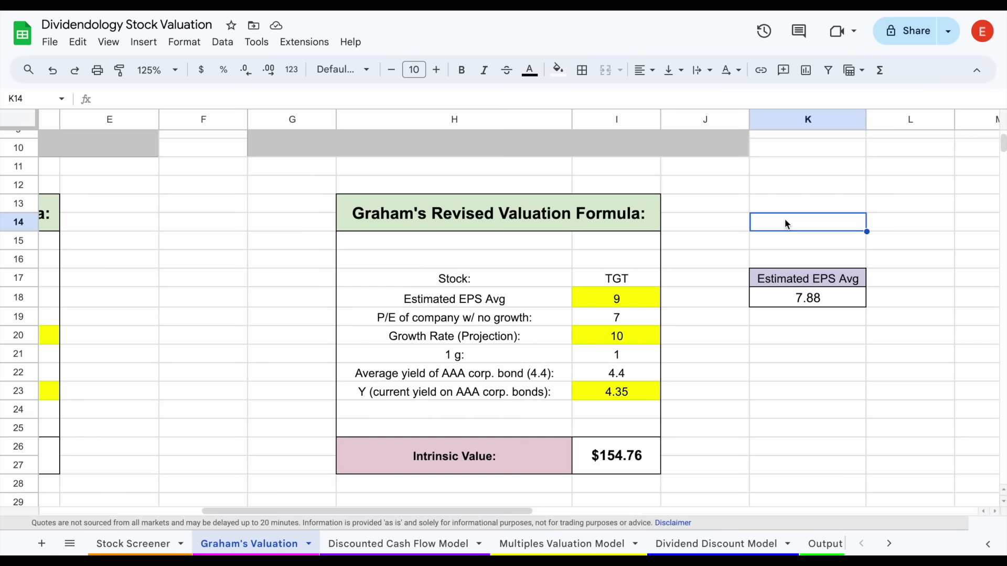
left_click(501, 305)
left_click(639, 306)
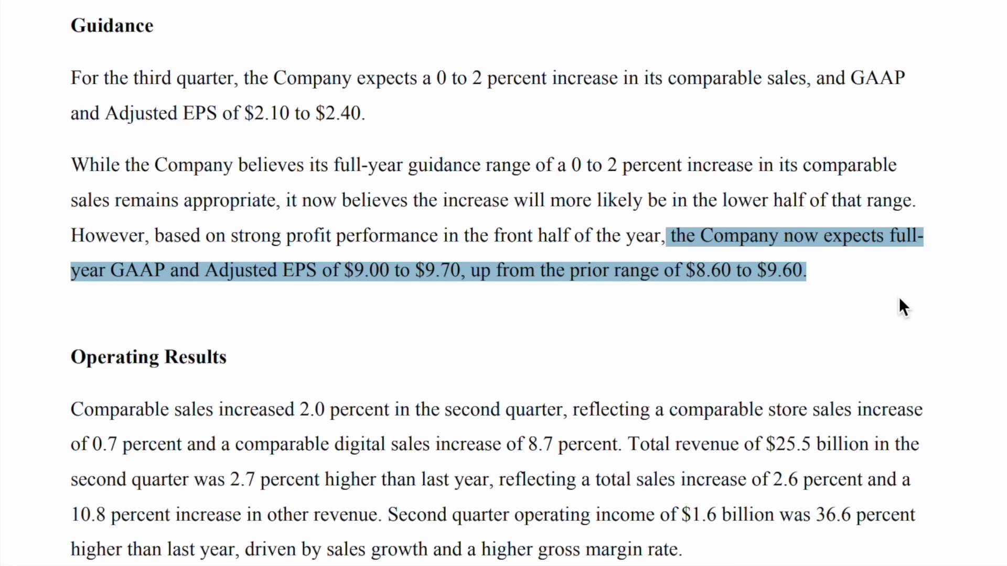
- Highlight the new full-year EPS guidance range, followed by the prior range, in the Guidance section of Target's earnings release
left_click(720, 309)
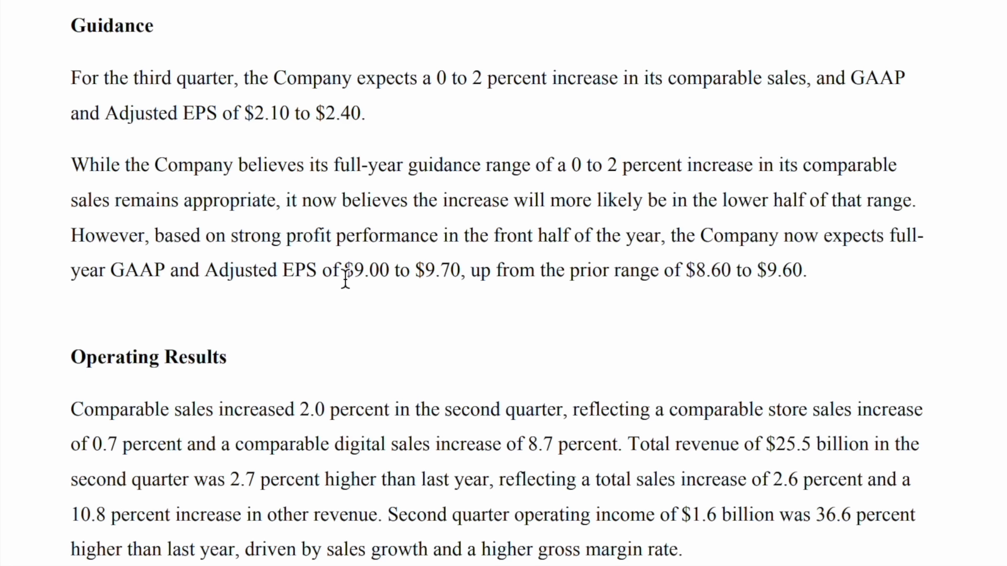
left_click_drag(345, 273, 466, 273)
left_click(740, 312)
left_click_drag(683, 273, 809, 274)
left_click(837, 290)
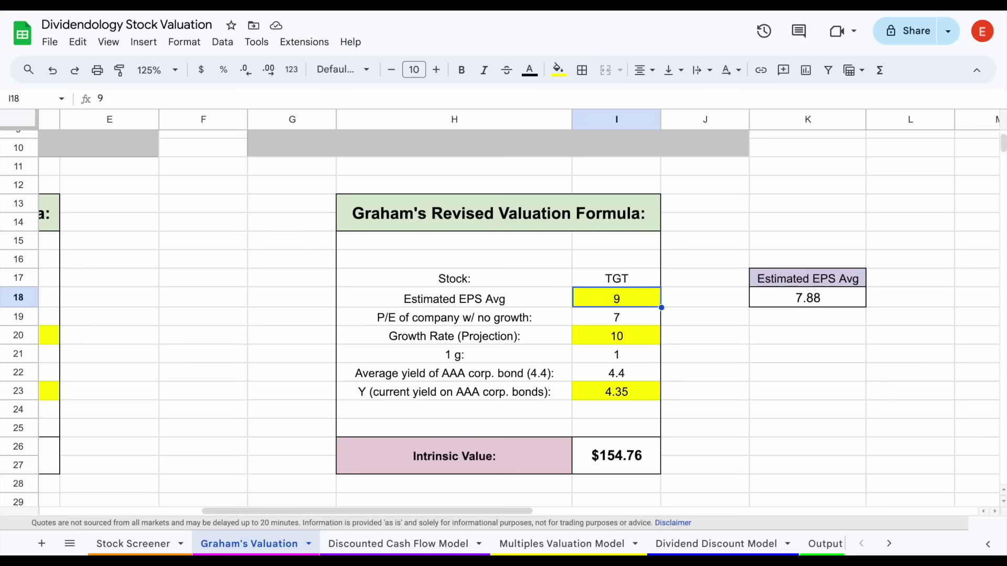
- Check the estimated EPS, projected growth rate and current AAA corporate bond yield inputs of Graham's Revised Valuation Formula
left_click(629, 302)
left_click_drag(535, 340, 607, 342)
left_click(627, 341)
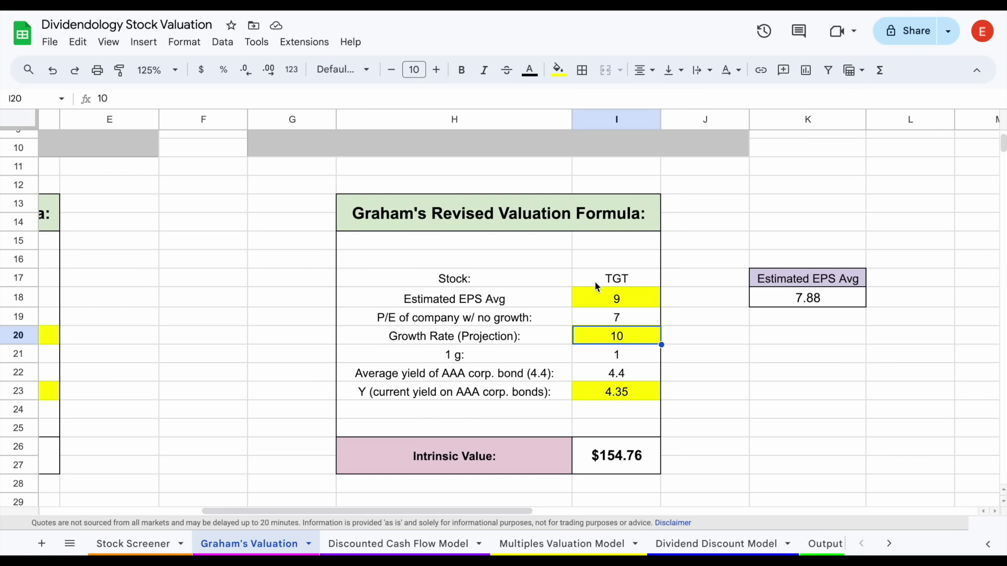
left_click_drag(526, 395, 624, 398)
left_click(624, 397)
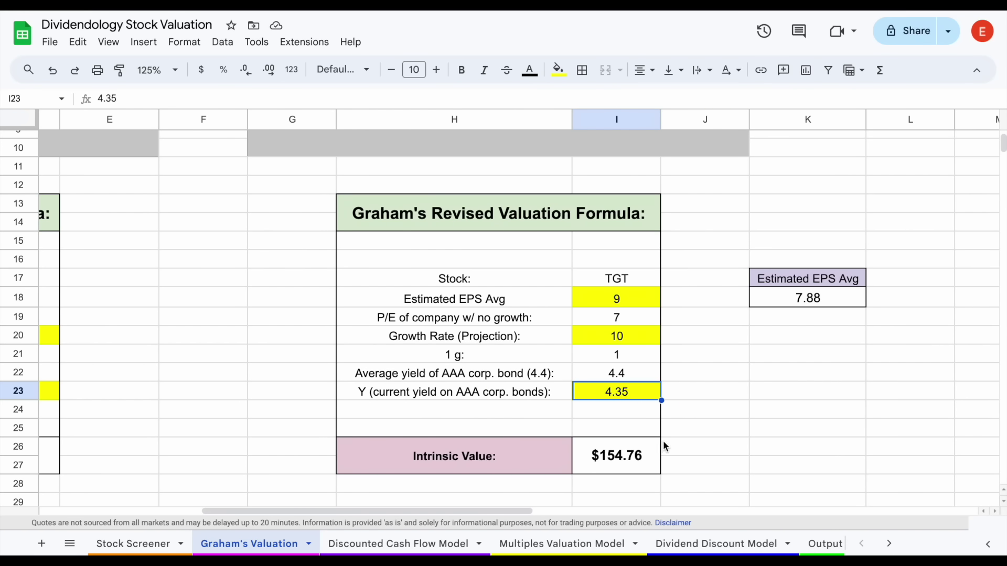
- Compare the intrinsic value from Graham's Revised Valuation Formula with the current price row beneath it
left_click_drag(547, 462, 609, 471)
left_click(608, 464)
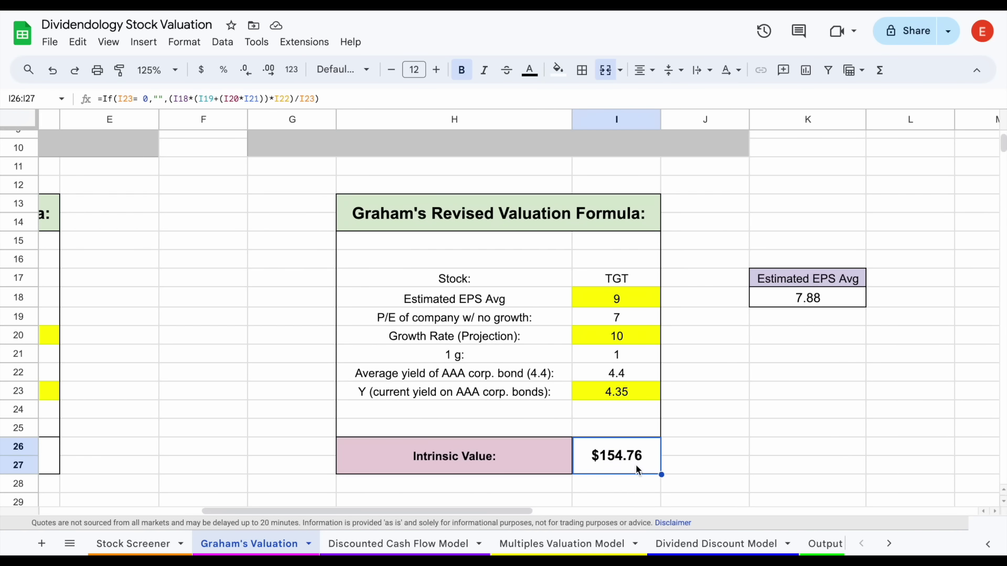
scroll(631, 462, "down", 2)
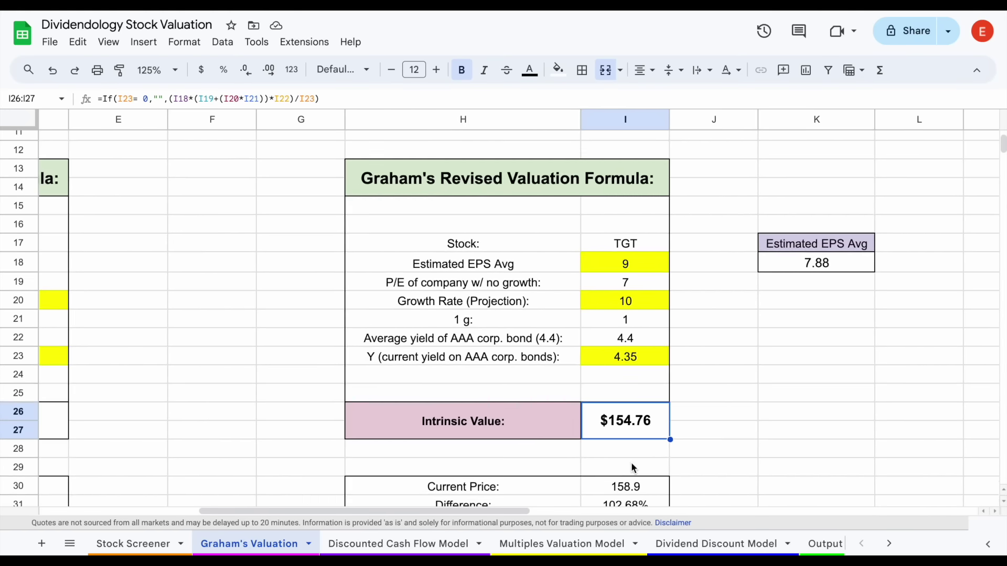
left_click_drag(553, 474, 621, 480)
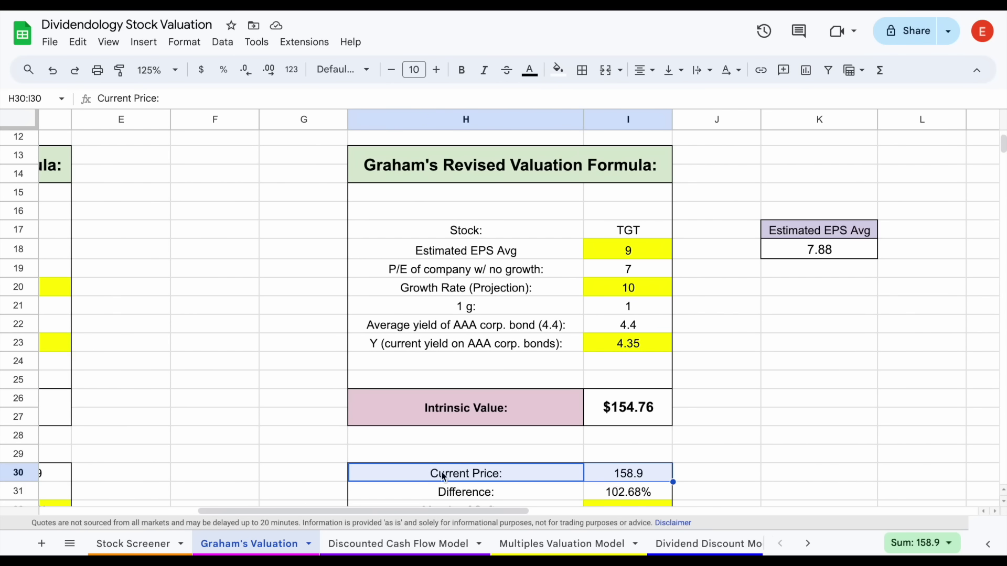
- Open the Discounted Cash Flow Model sheet and set its zoom to 100%
left_click(367, 543)
left_click(157, 70)
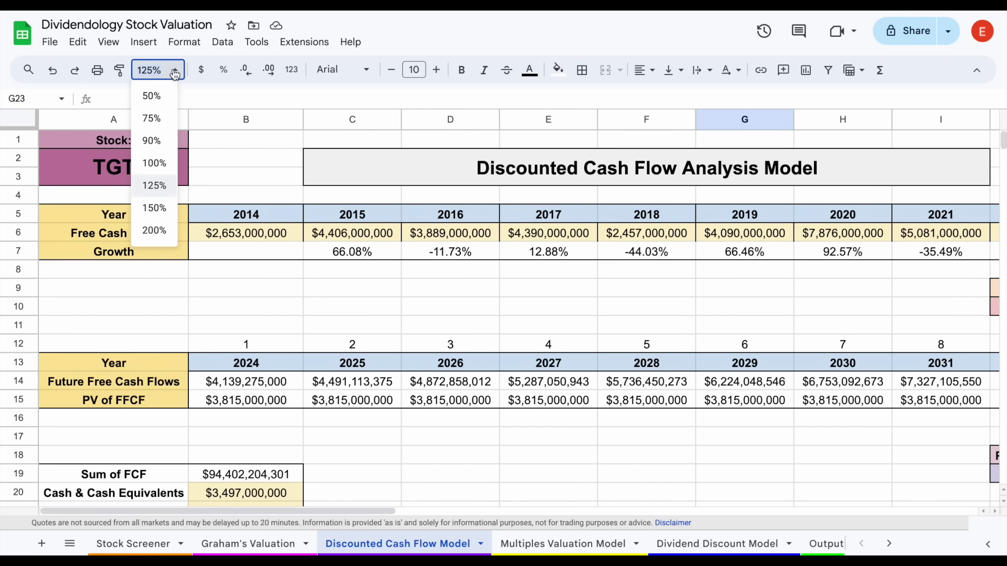
left_click(160, 164)
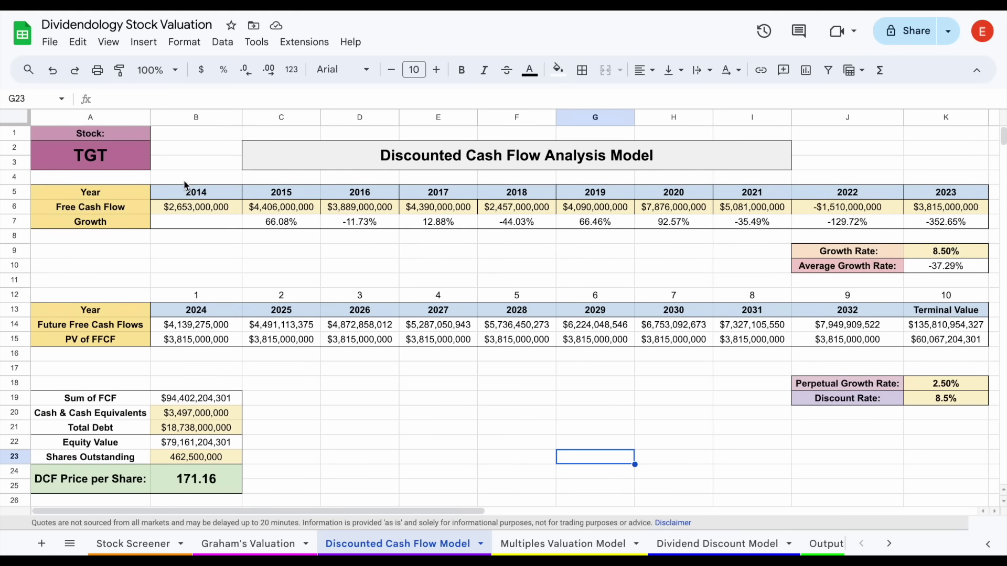
left_click(436, 389)
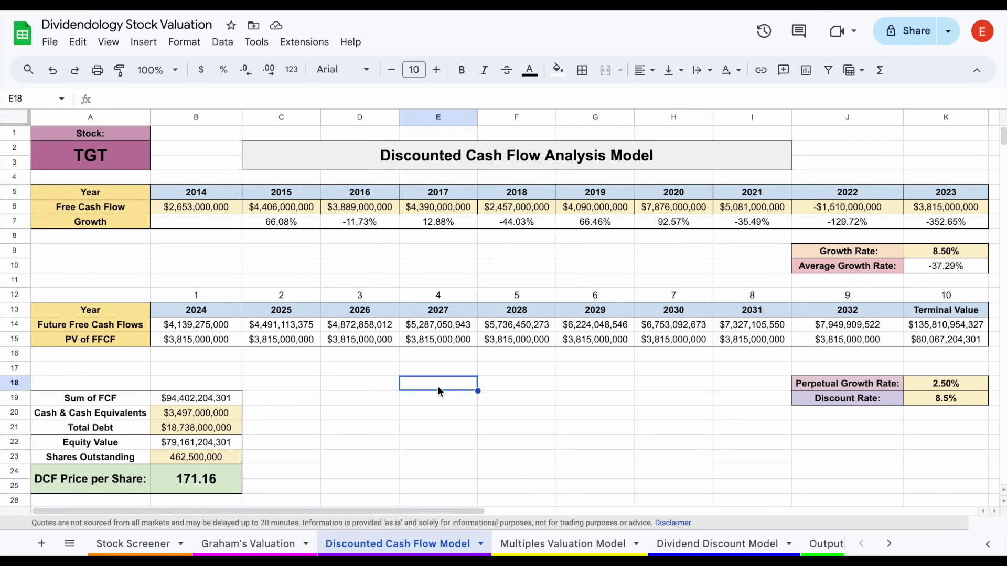
- Examine Target's 2023 free cash flow and the 2019 to 2021 free cash flows in the discounted cash flow model
left_click(934, 211)
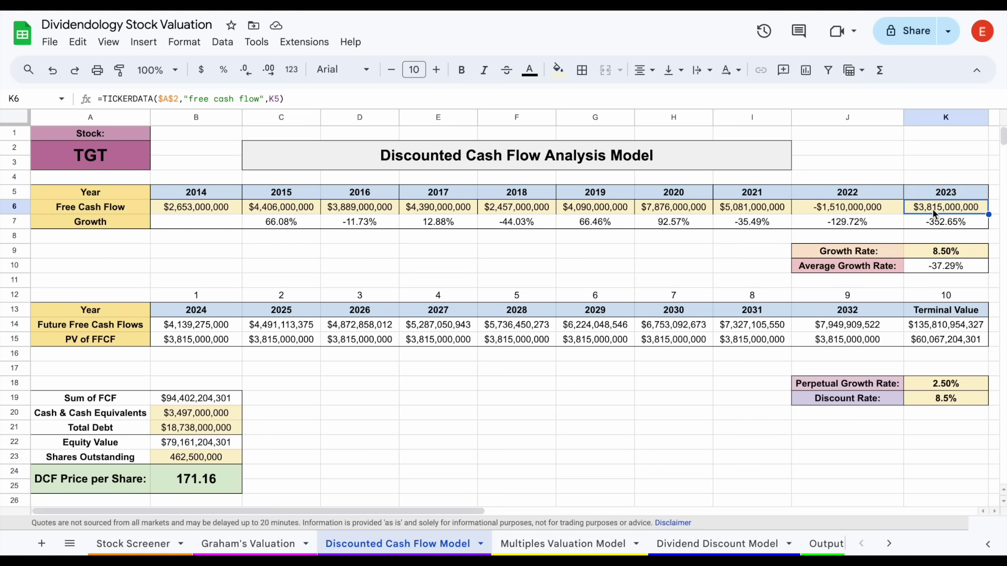
left_click_drag(609, 205, 736, 215)
left_click(737, 214)
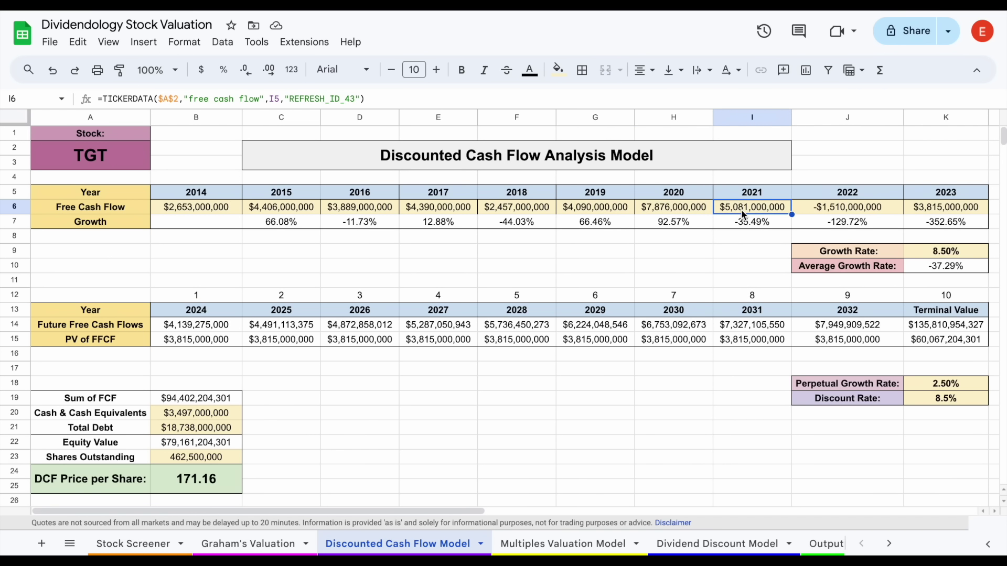
left_click_drag(617, 211, 720, 210)
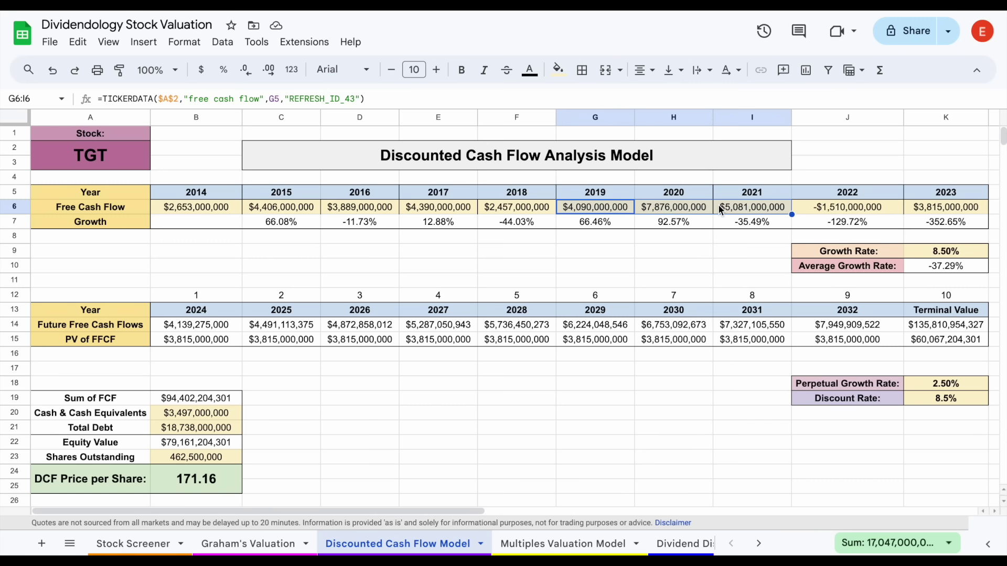
- Review the growth rate assumption and the rows of projected future free cash flows and their present values
left_click_drag(896, 257, 915, 252)
left_click(915, 253)
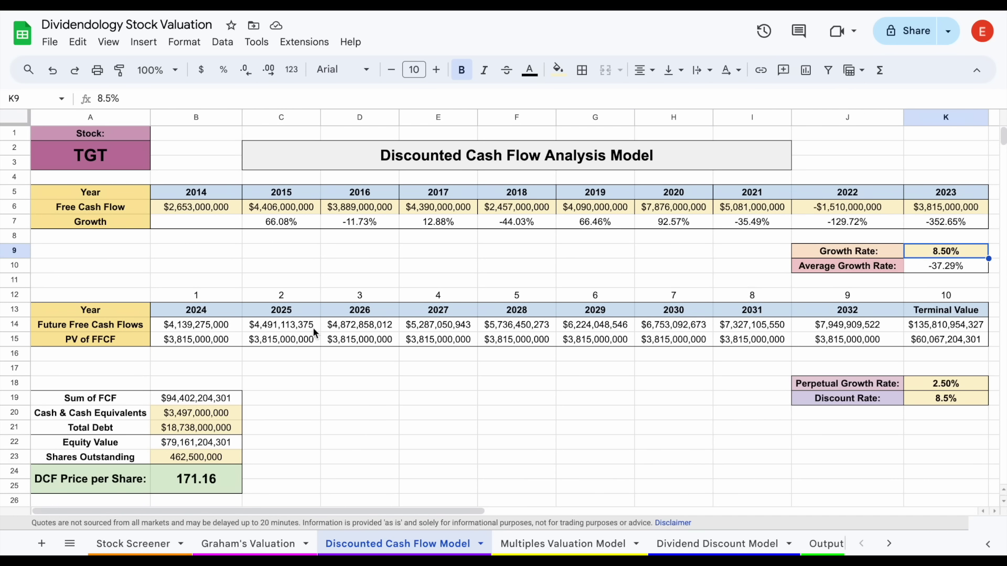
left_click_drag(224, 332, 936, 332)
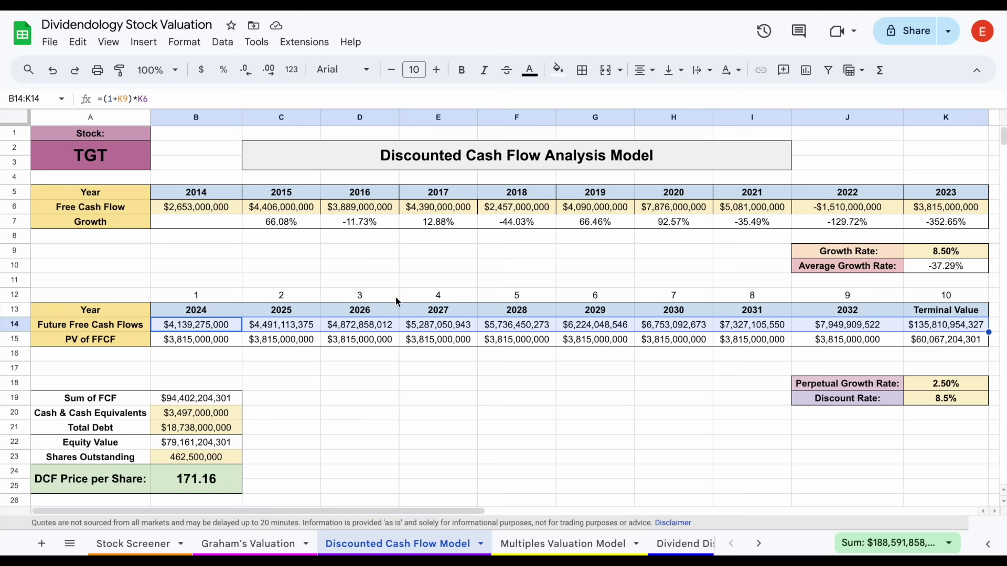
left_click_drag(232, 338, 944, 341)
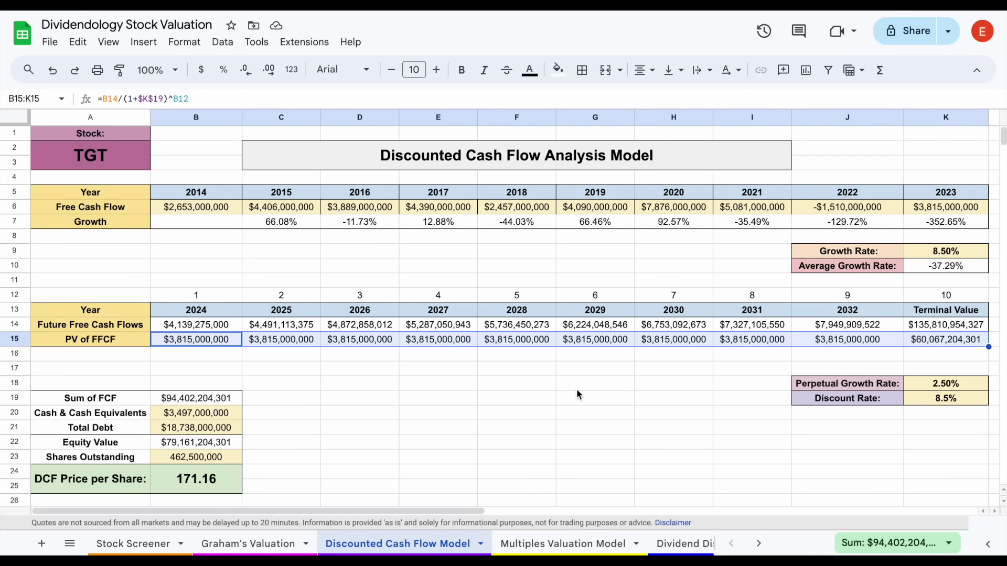
- Go through the DCF summary from the sum of FCF, cash, debt, equity value and shares outstanding to the DCF price per share
left_click(209, 402)
left_click(225, 417)
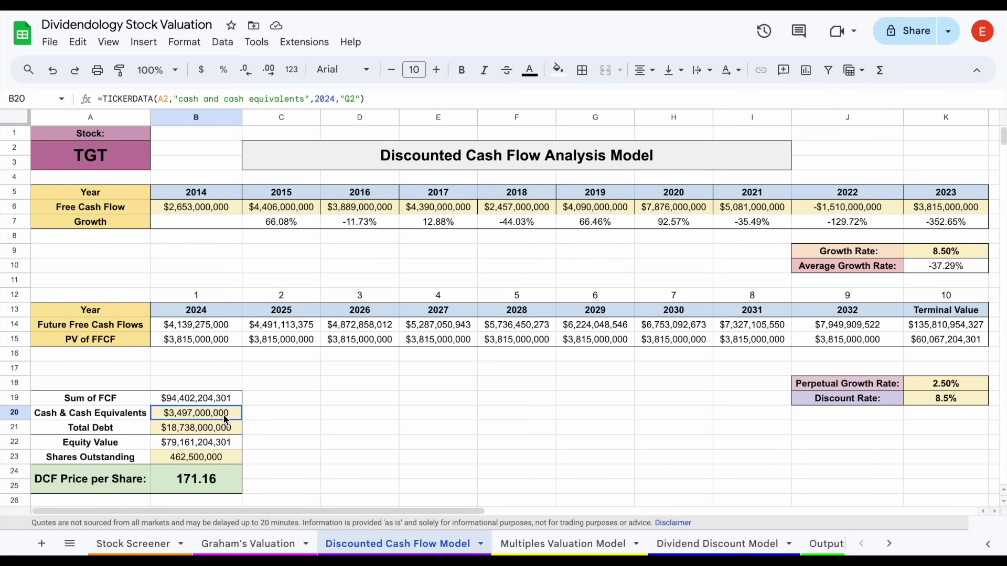
left_click(228, 430)
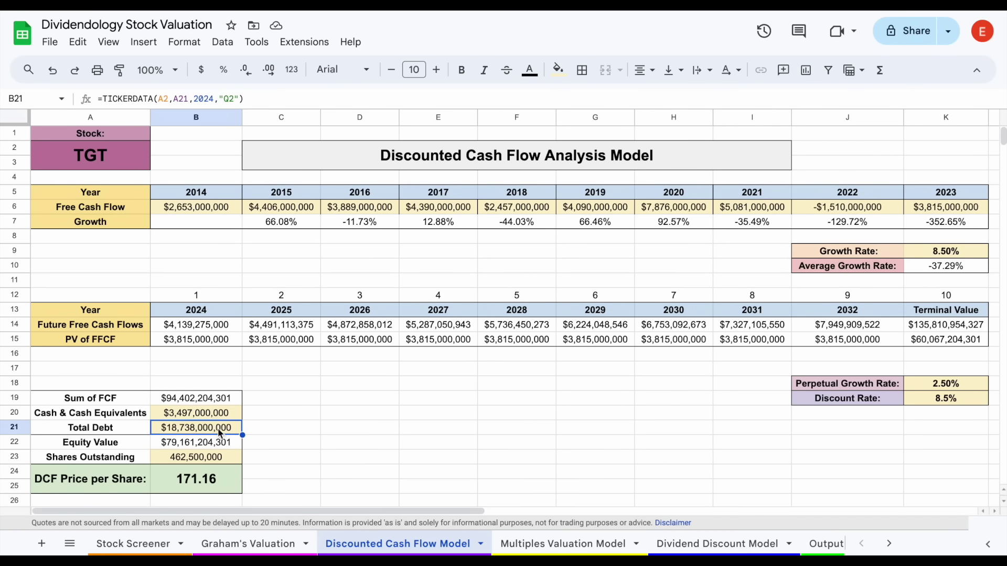
left_click_drag(105, 443, 200, 444)
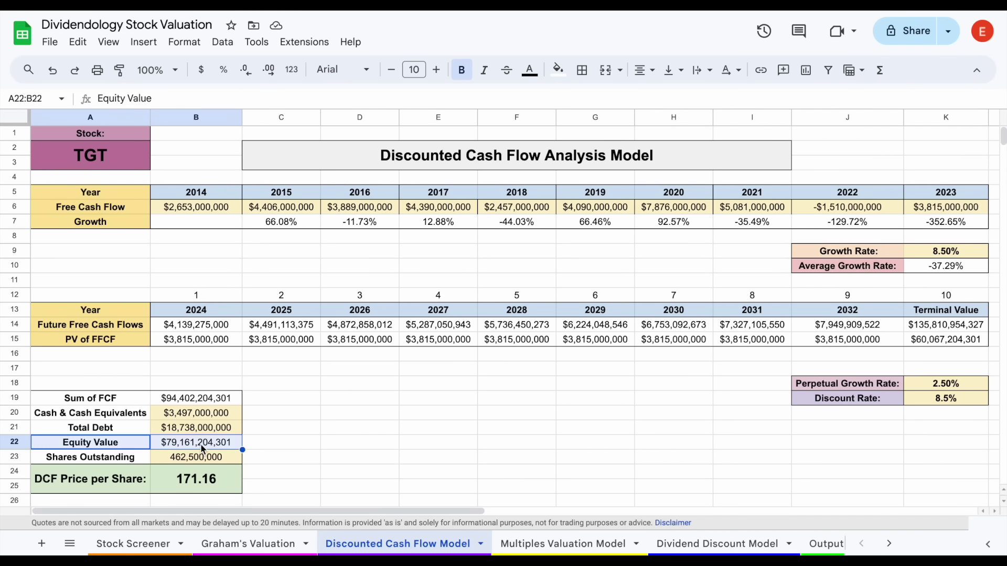
left_click(231, 458)
left_click_drag(132, 480, 208, 485)
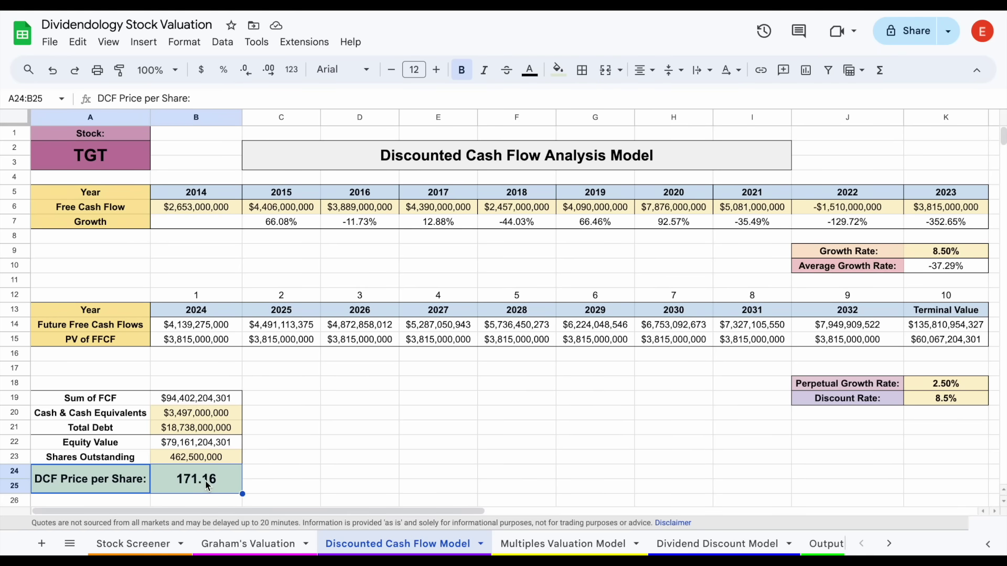
left_click(218, 489)
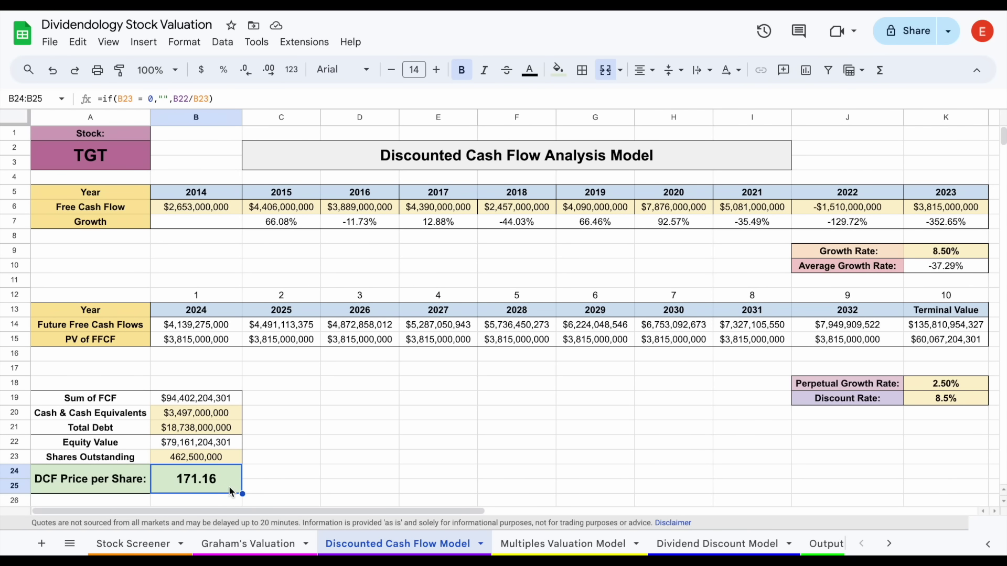
- Open the Multiples Valuation Model sheet, set its zoom to 125% and bring the valuation tables into view
left_click(548, 545)
left_click(168, 70)
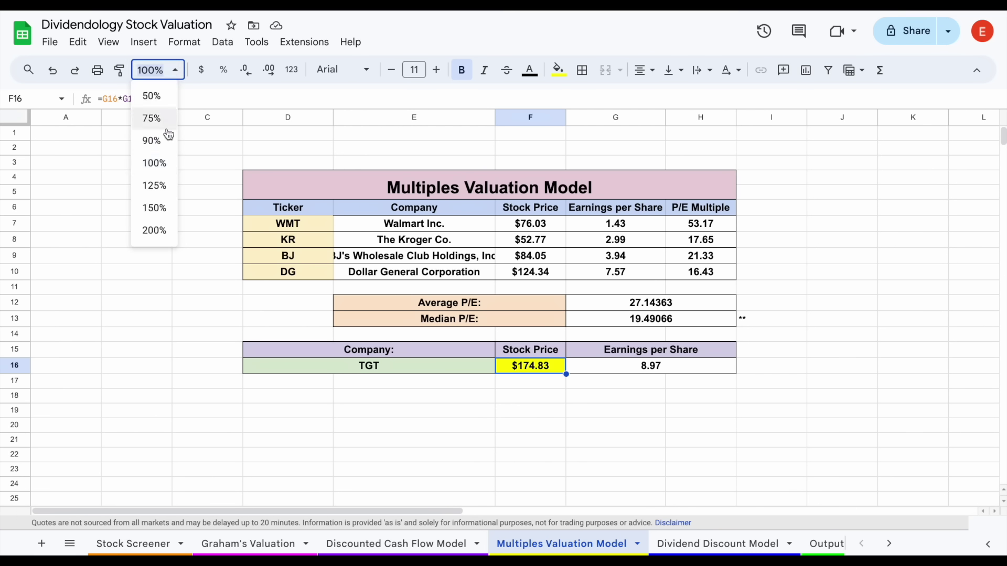
left_click(160, 186)
scroll(330, 300, "right", 5)
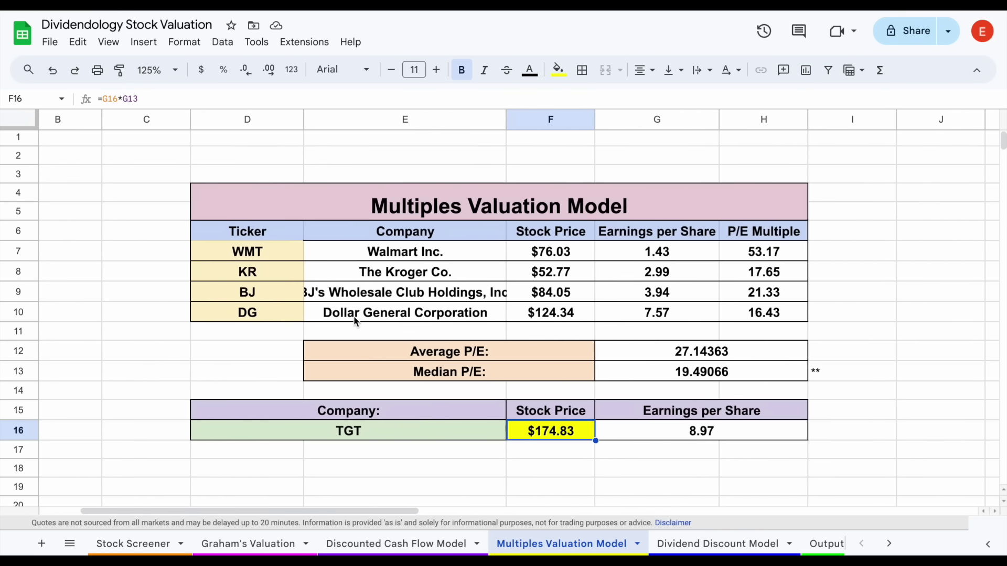
left_click(841, 237)
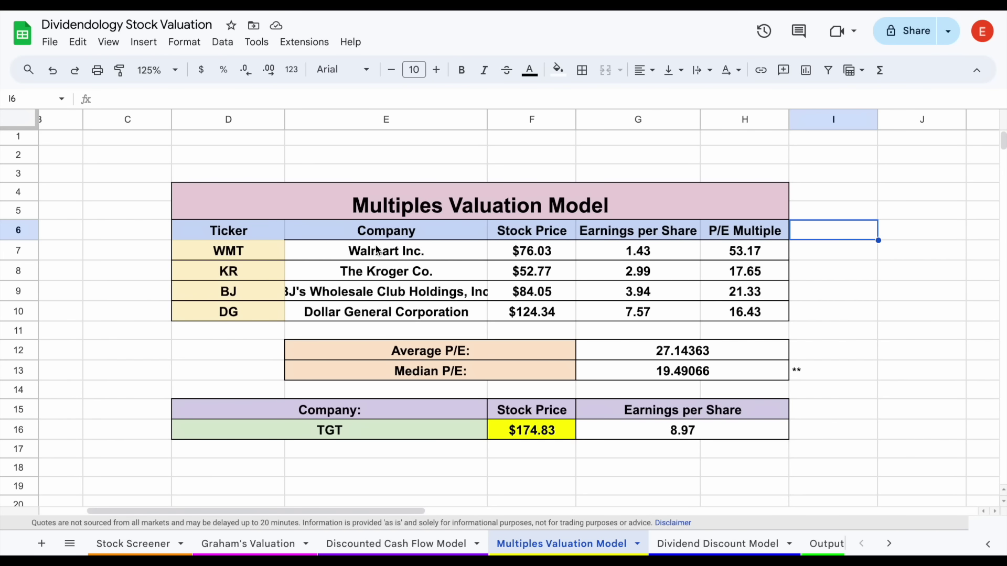
- Review the peer tickers WMT, KR, BJ and DG in the Multiples Valuation Model table
left_click(252, 256)
left_click_drag(252, 255, 251, 308)
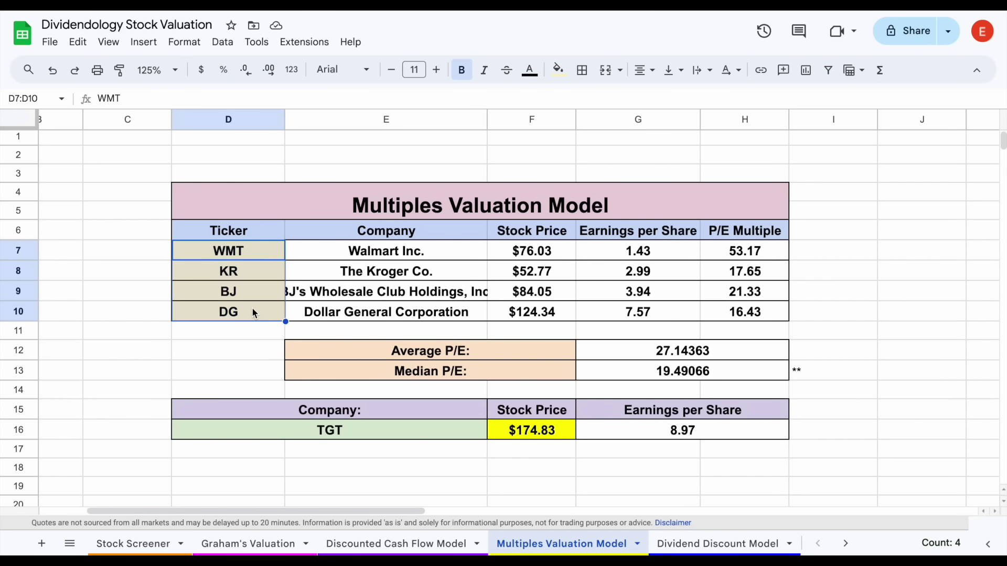
left_click(262, 250)
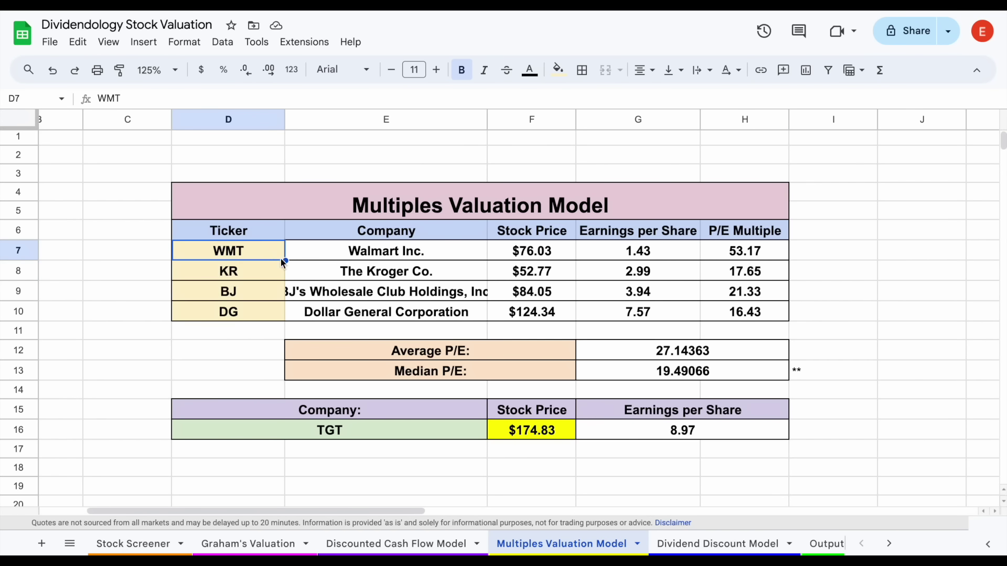
left_click(266, 274)
left_click(260, 291)
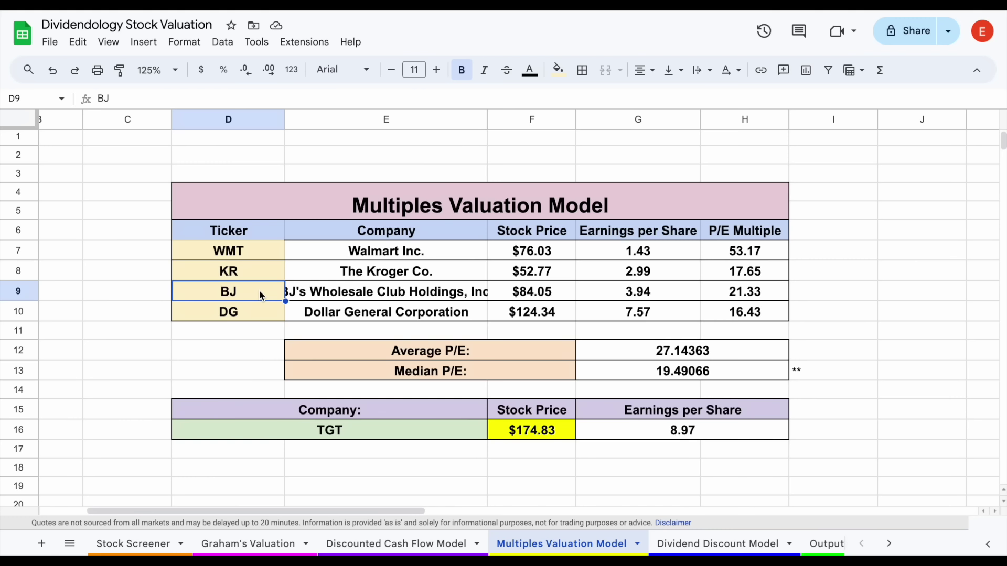
left_click(258, 313)
- Examine the peers' stock prices, earnings per share and P/E multiples, including Walmart's P/E multiple
left_click_drag(542, 254, 540, 312)
left_click_drag(650, 256, 648, 313)
left_click_drag(755, 262, 755, 312)
left_click(881, 275)
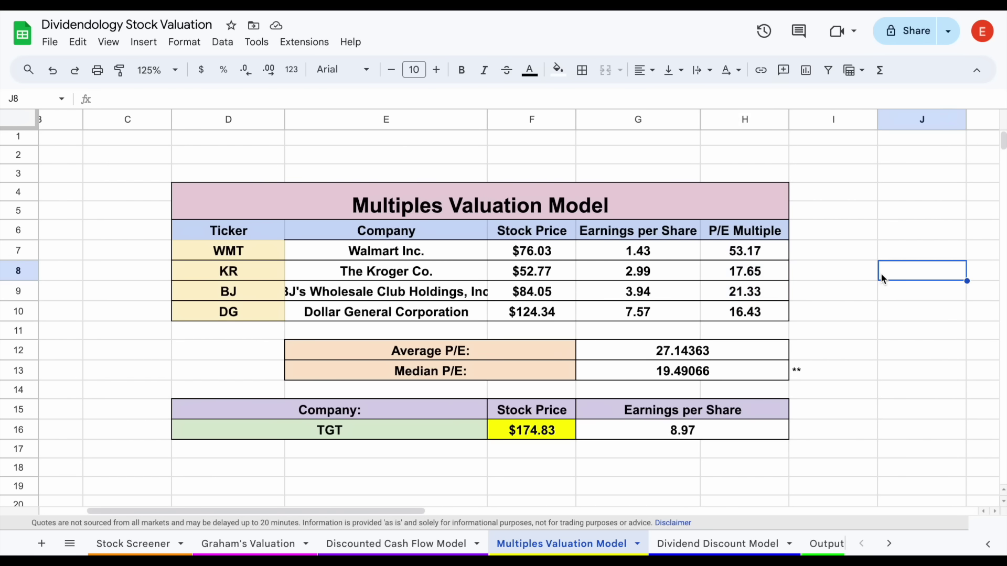
left_click(762, 253)
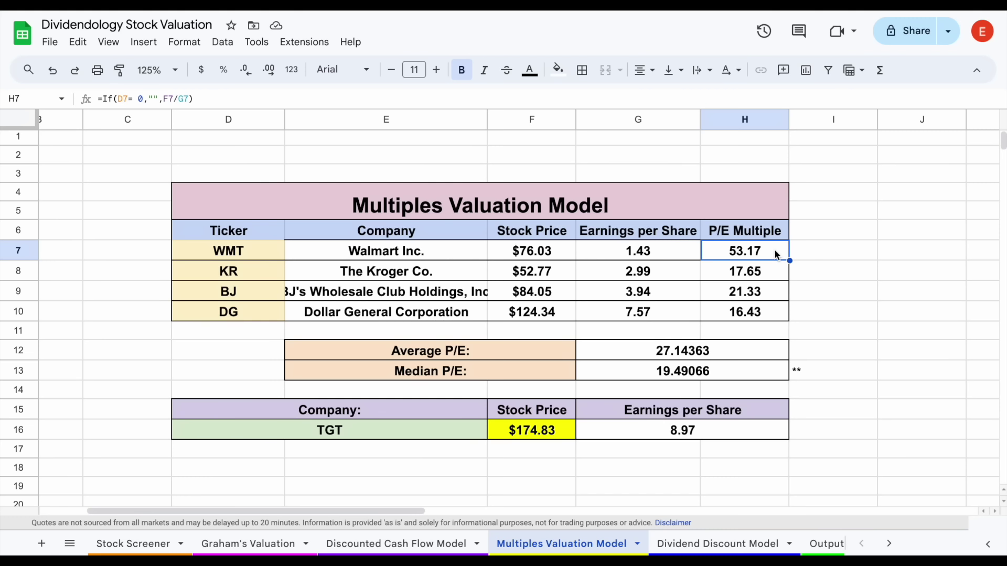
- Check the peers' average and median P/E and the TGT stock price derived in the Multiples Valuation Model
left_click_drag(537, 354, 659, 354)
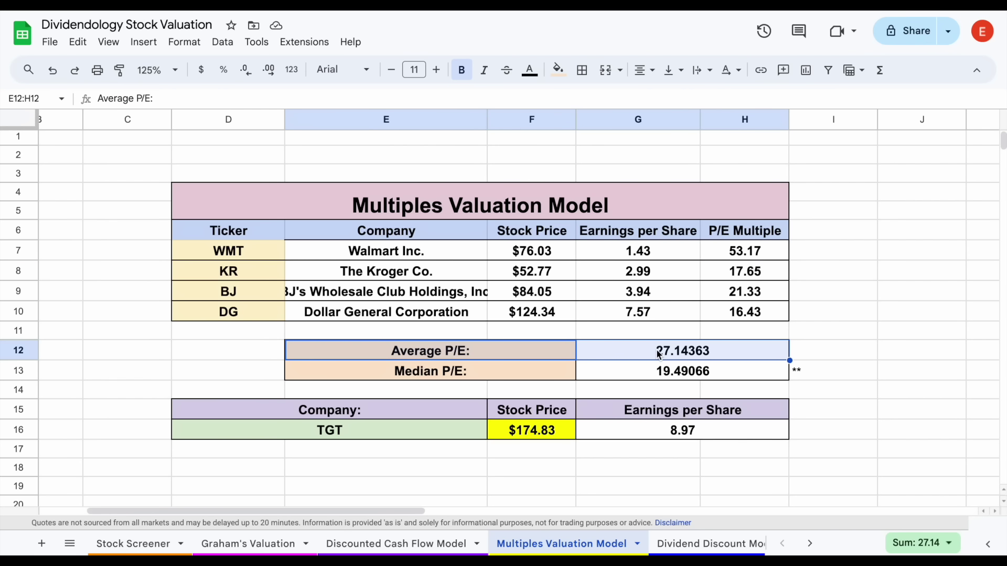
left_click_drag(477, 374, 608, 381)
left_click(609, 378)
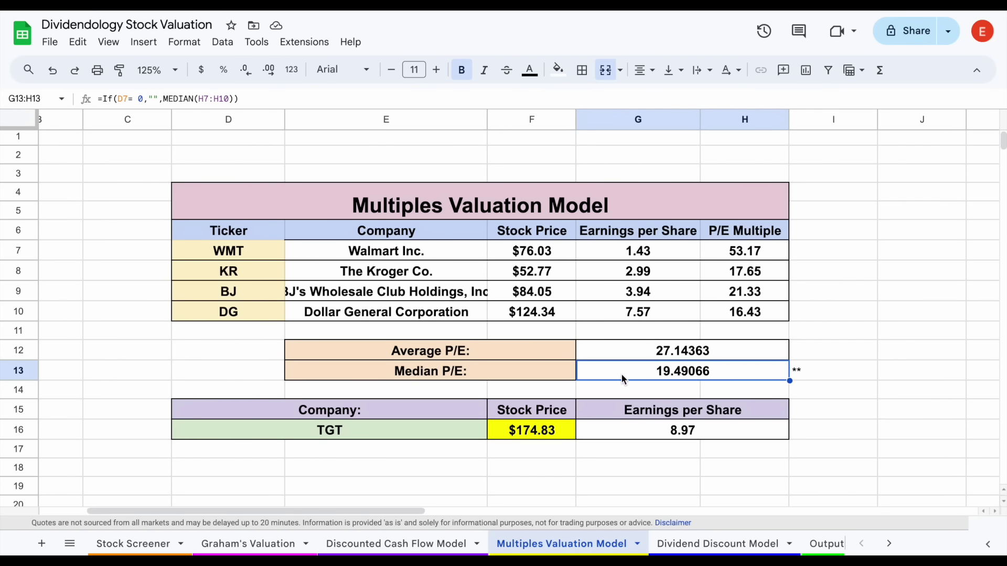
left_click(547, 373)
left_click(400, 434)
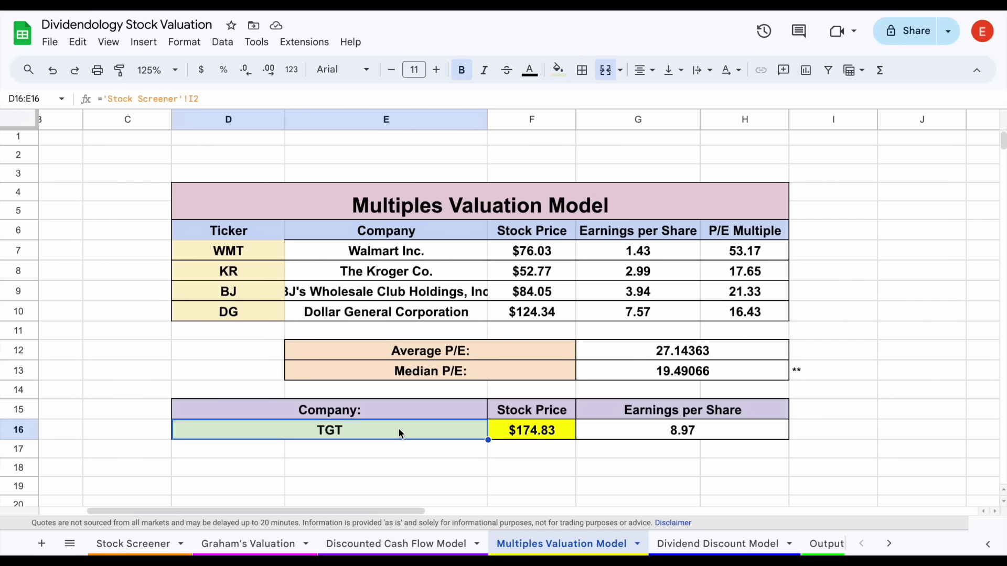
left_click(563, 433)
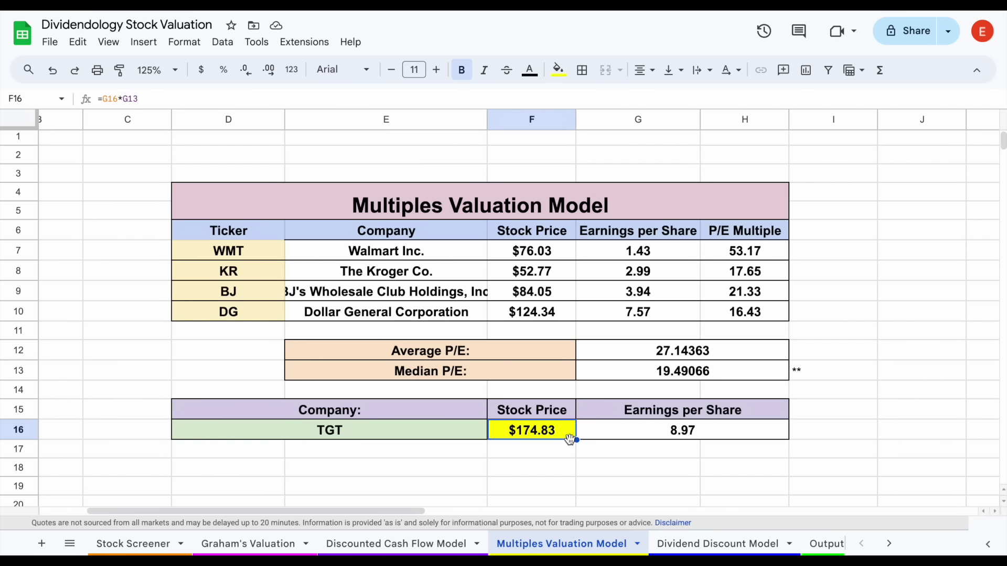
- Open the Dividend Discount Model sheet and set its zoom to 100%
left_click(701, 544)
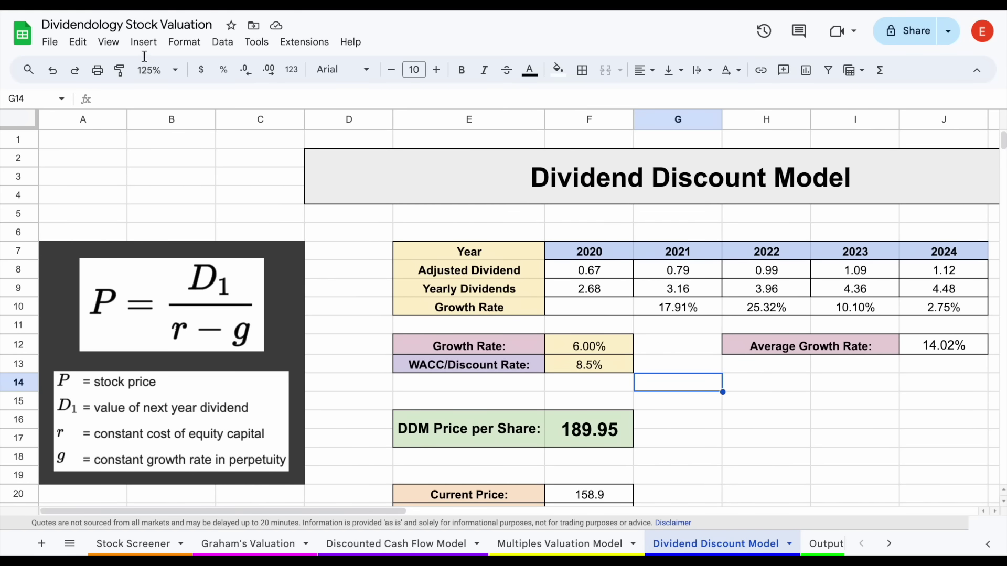
left_click(156, 70)
left_click(152, 163)
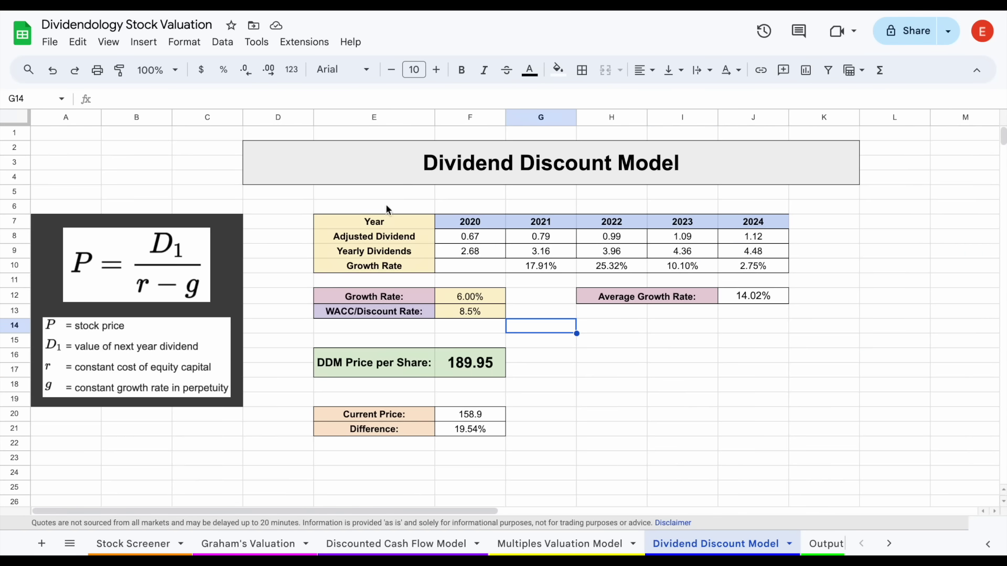
left_click(607, 342)
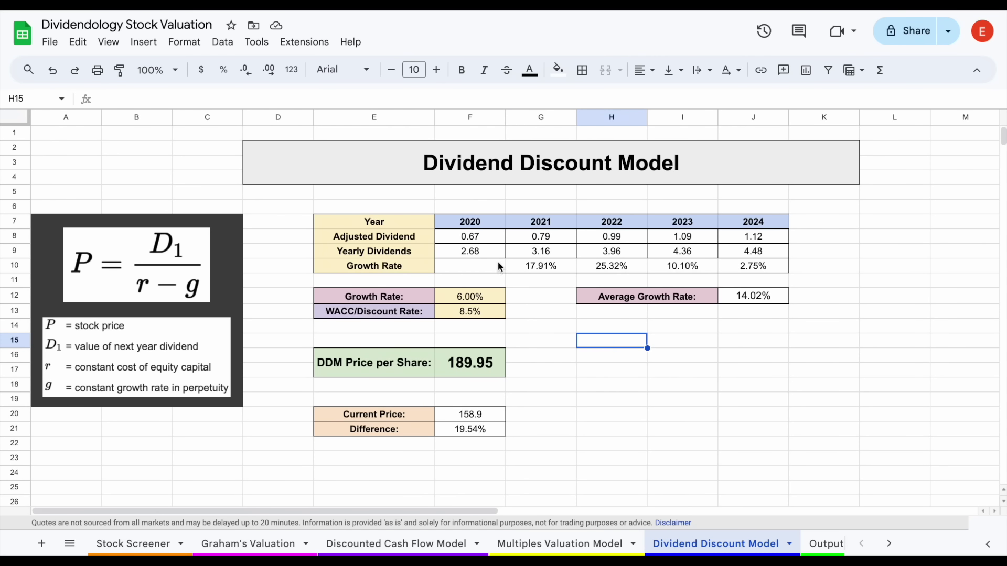
- Examine the yearly dividends and the dividend growth rates for 2021 to 2024 in the Dividend Discount Model
left_click_drag(484, 254, 753, 265)
left_click_drag(544, 270, 656, 269)
left_click(658, 272)
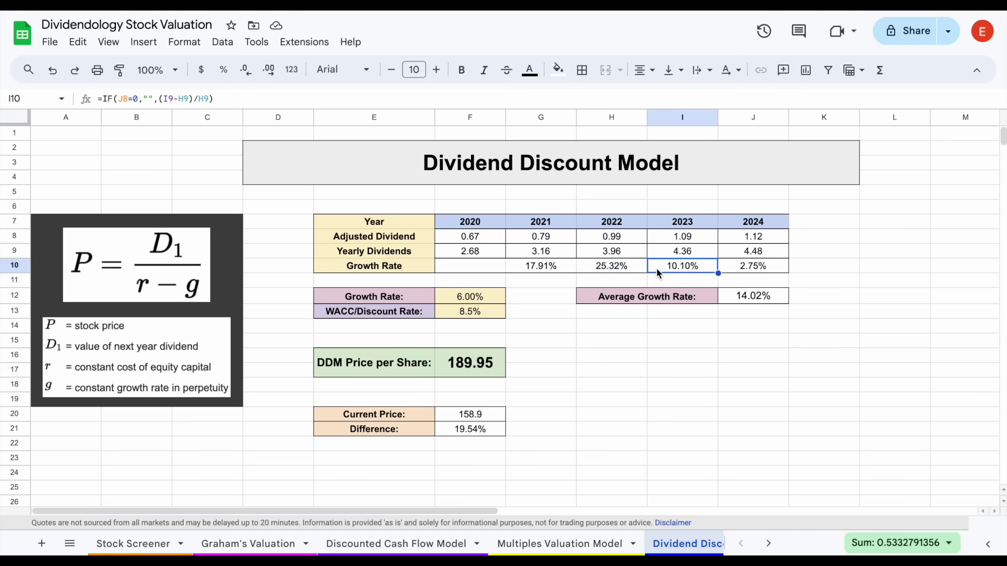
left_click(561, 269)
left_click(612, 269)
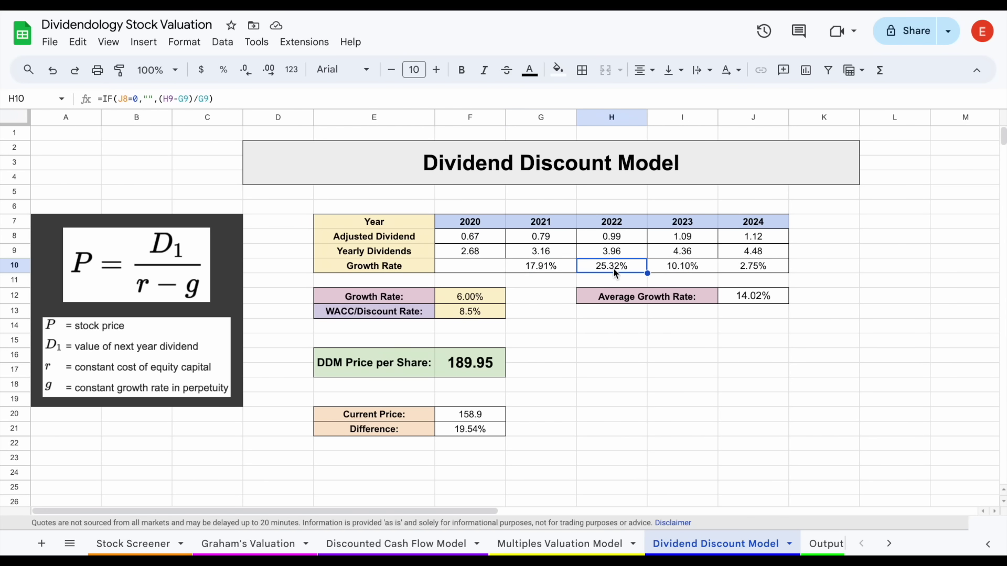
left_click(696, 271)
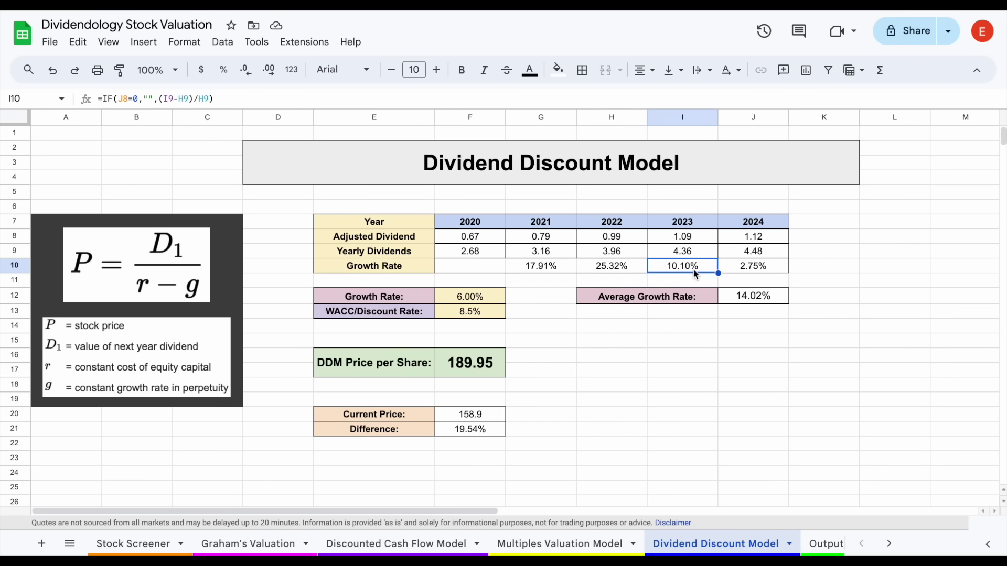
left_click(776, 268)
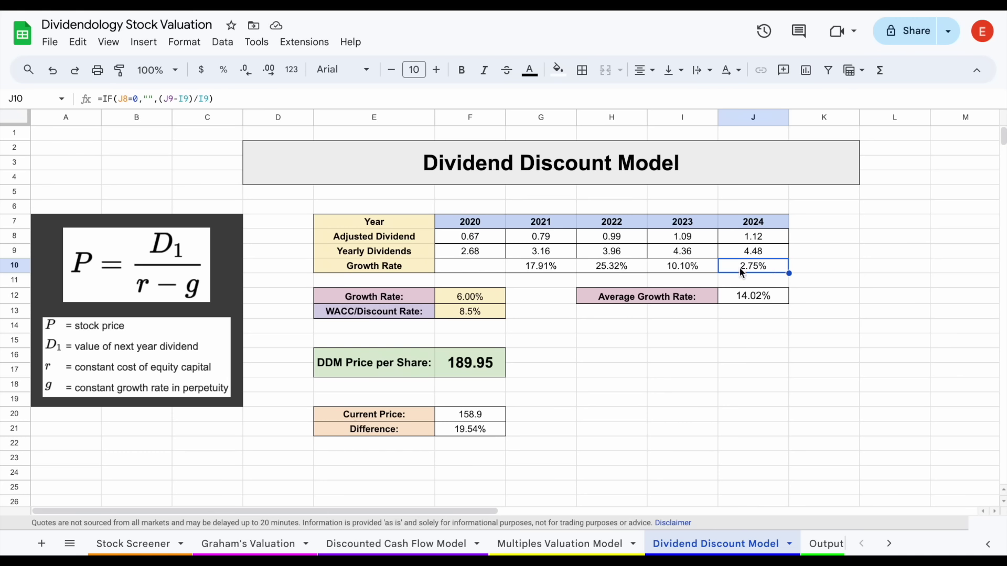
- Check the assumed growth rate, the WACC/discount rate and the resulting DDM price per share
left_click_drag(420, 300, 451, 295)
left_click(489, 297)
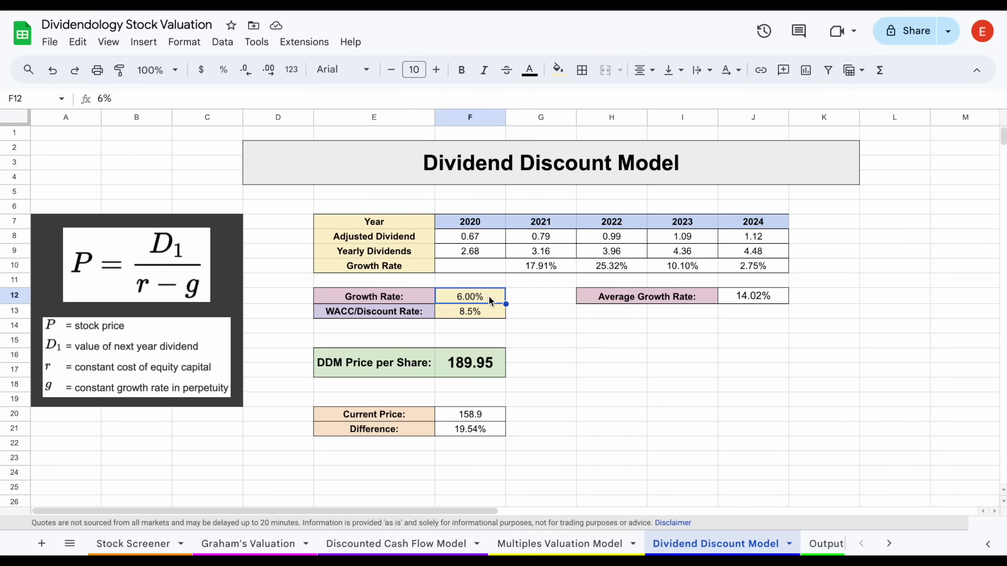
left_click_drag(419, 314, 484, 312)
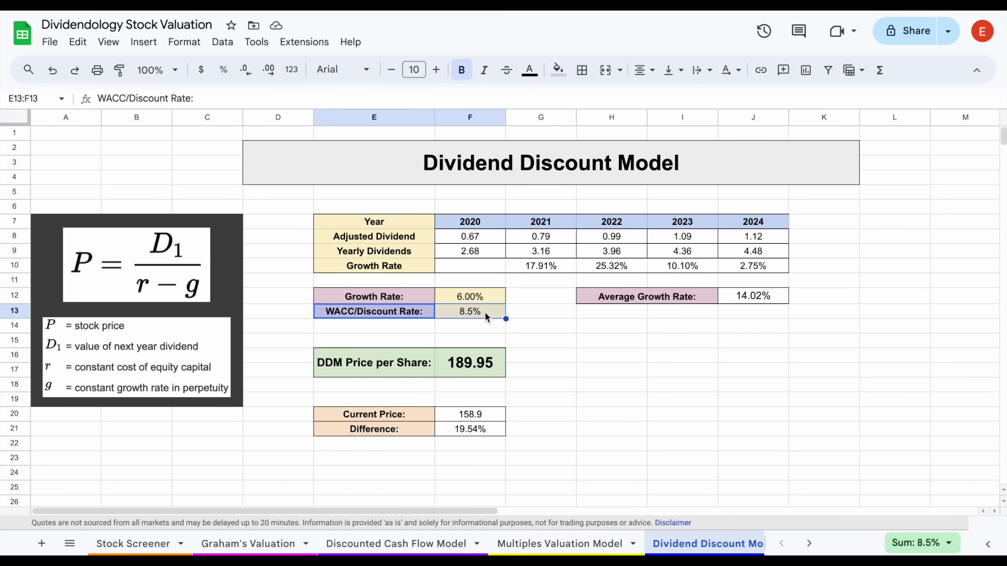
left_click(487, 312)
left_click_drag(409, 371, 479, 370)
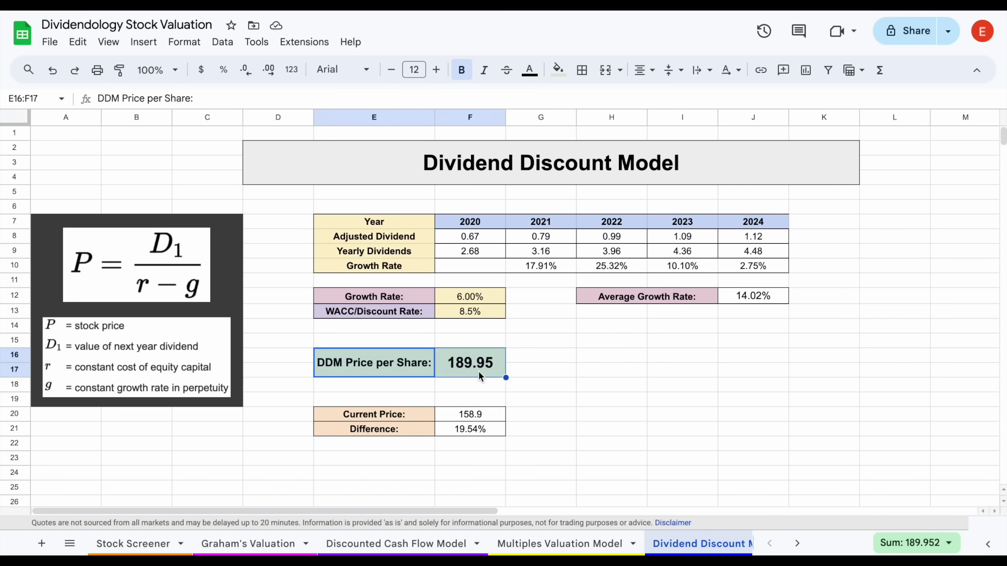
left_click(483, 371)
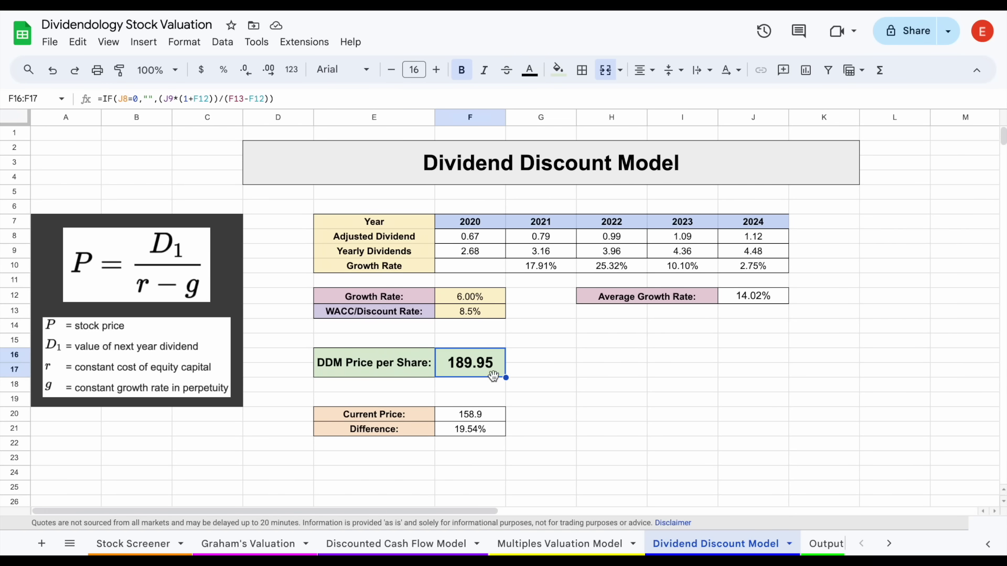
- Open the Output sheet and compare the Graham's, multiples, discounted cash flow and dividend discount model valuations
left_click(824, 545)
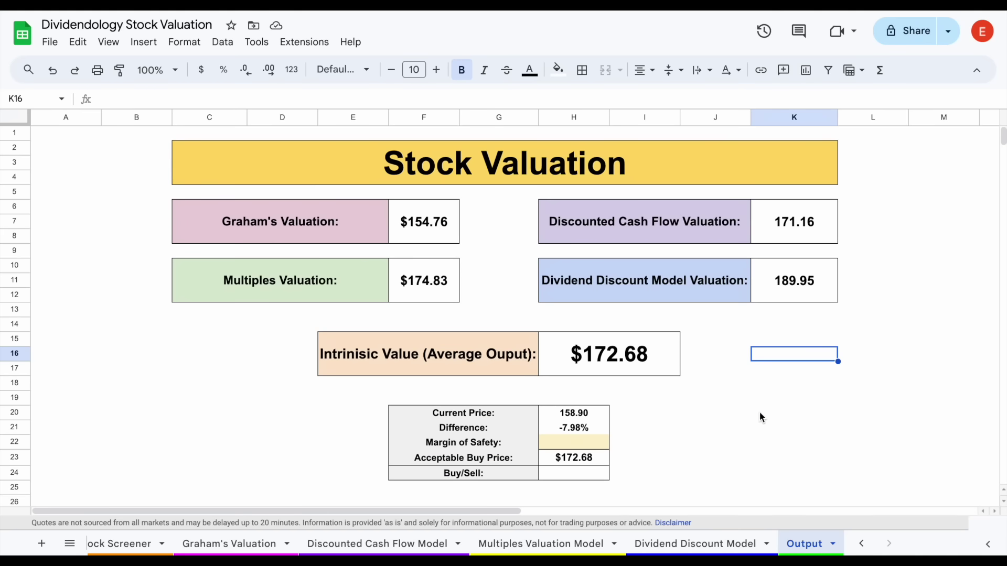
left_click(762, 412)
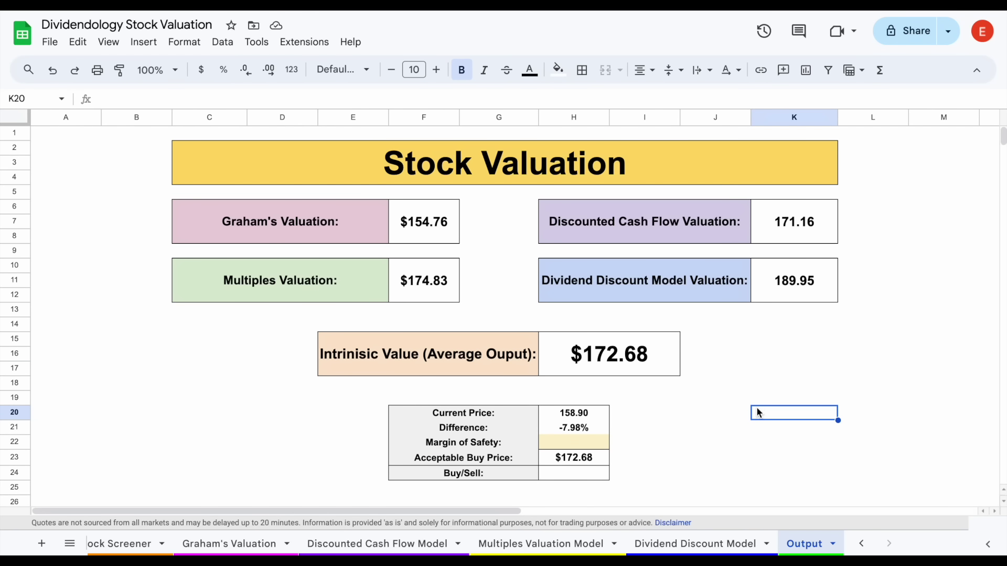
left_click_drag(372, 236, 444, 240)
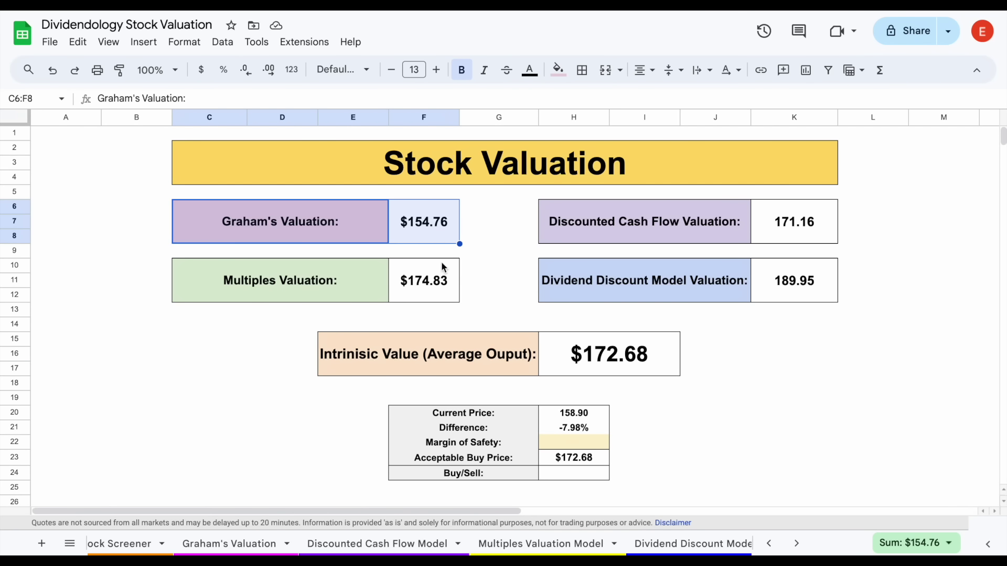
left_click(356, 290)
left_click_drag(356, 290, 418, 287)
left_click_drag(726, 231, 780, 230)
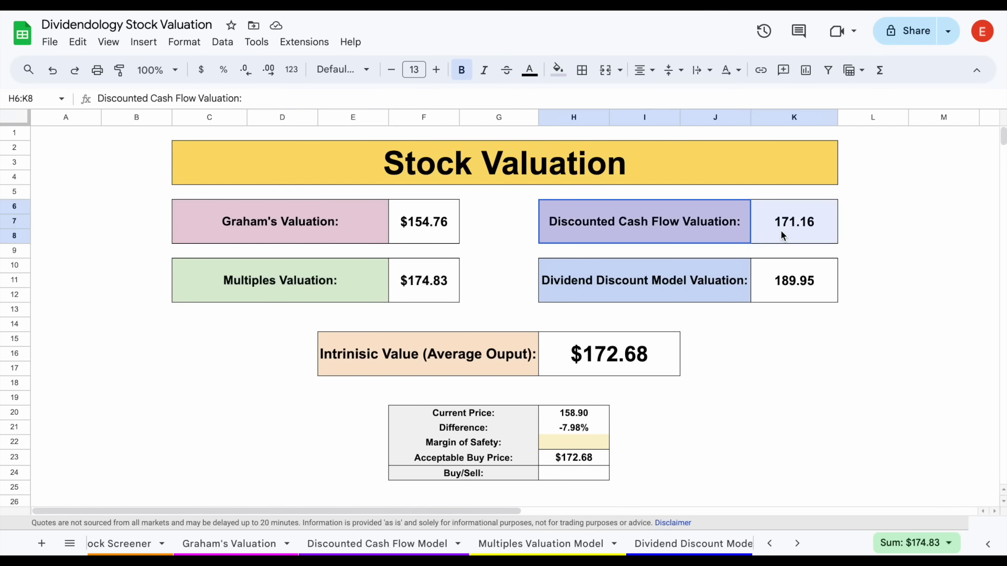
left_click(782, 234)
left_click_drag(709, 290, 793, 291)
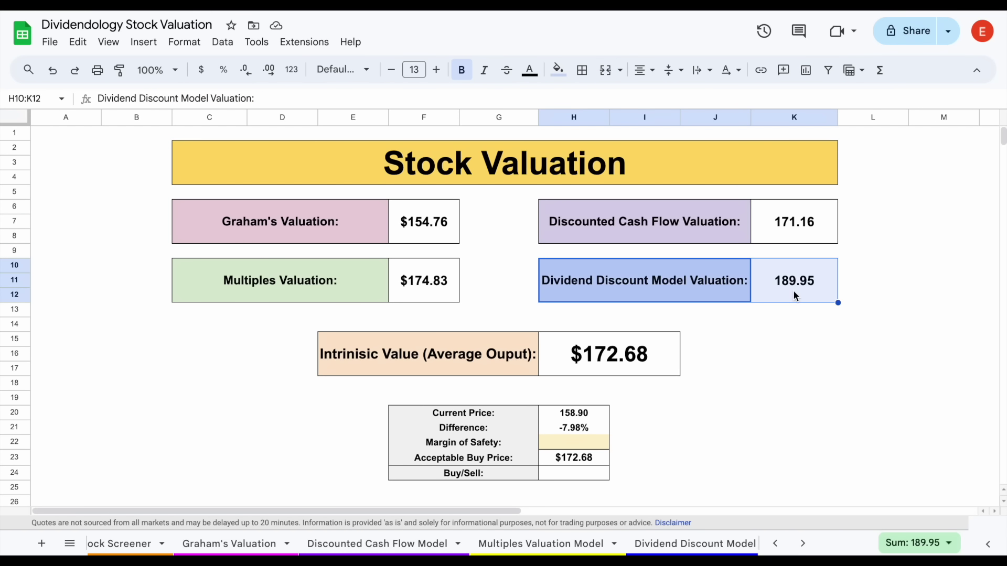